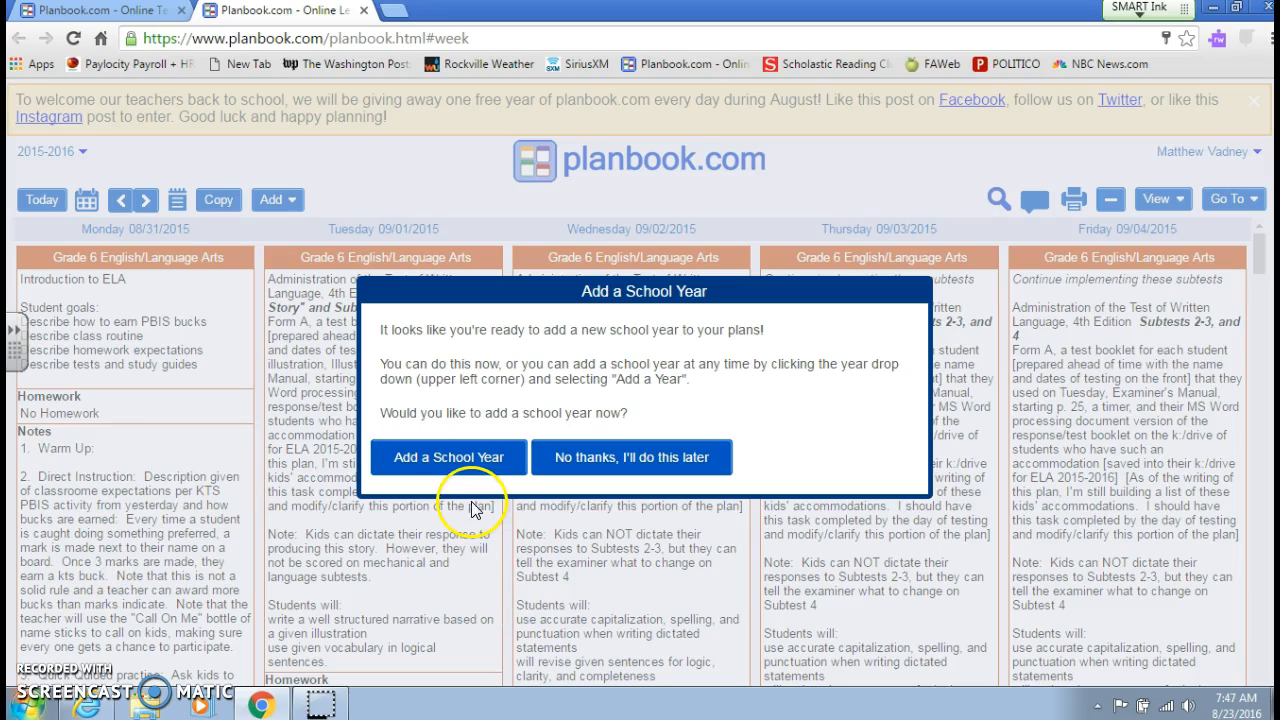
- Start adding a new school year named 2016-2017 with 08/29/2016 as its first day
left_click(467, 457)
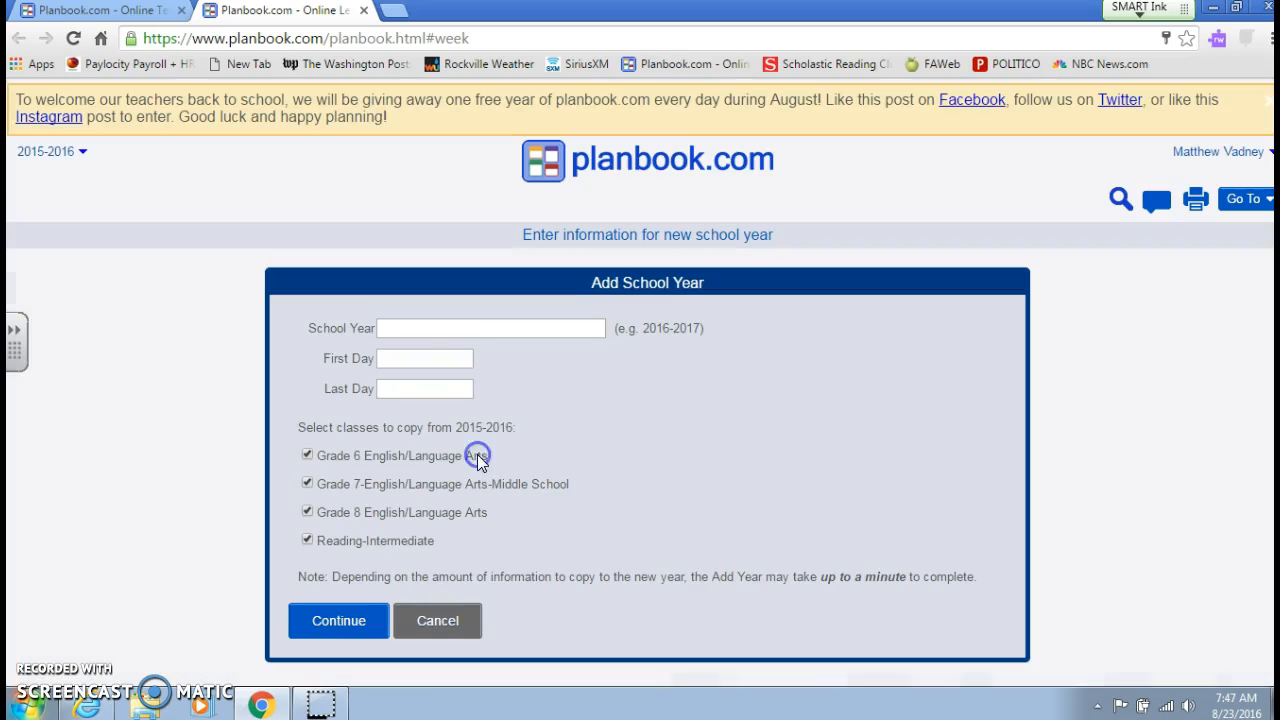
left_click(473, 327)
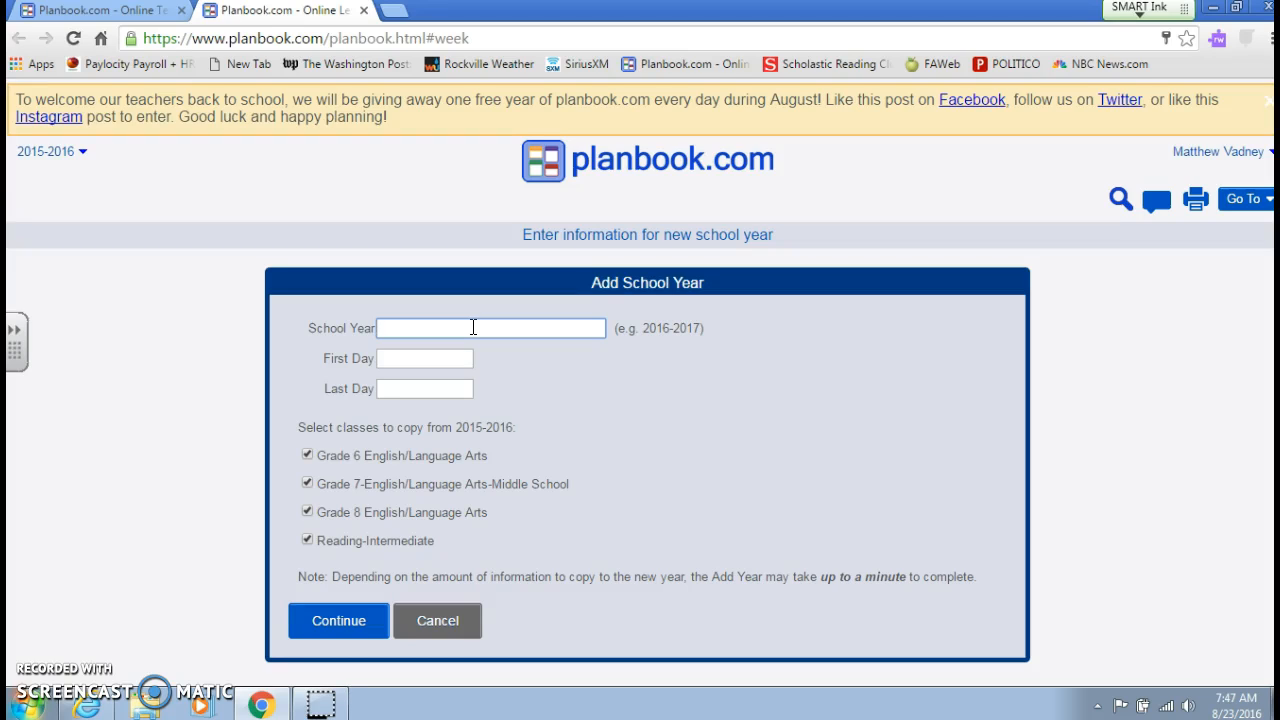
left_click(473, 327)
type("2016-2017")
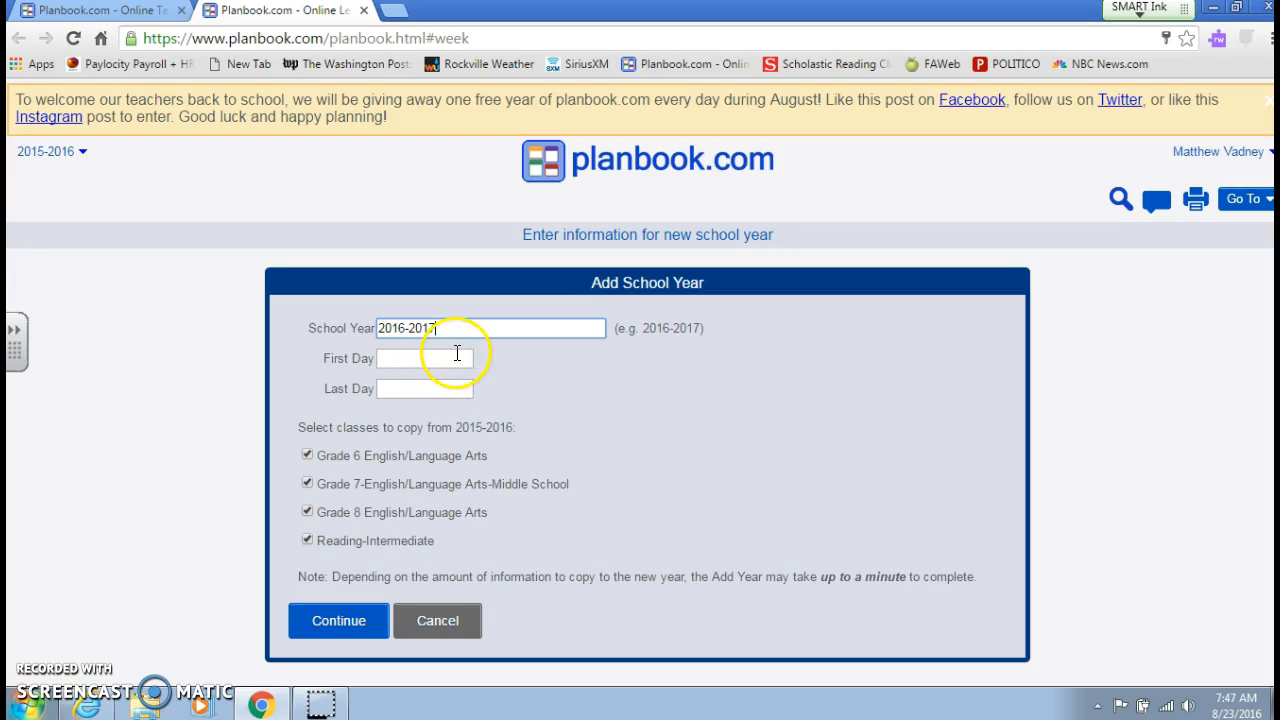
left_click(457, 356)
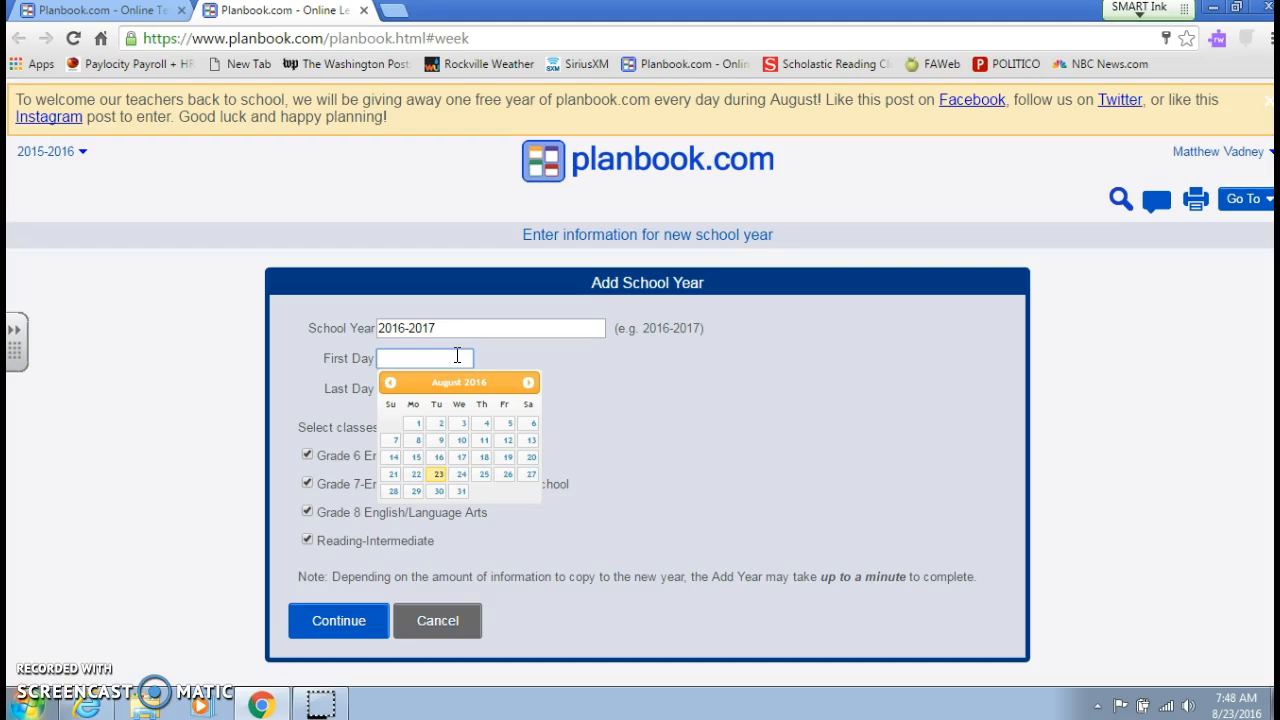
left_click(416, 492)
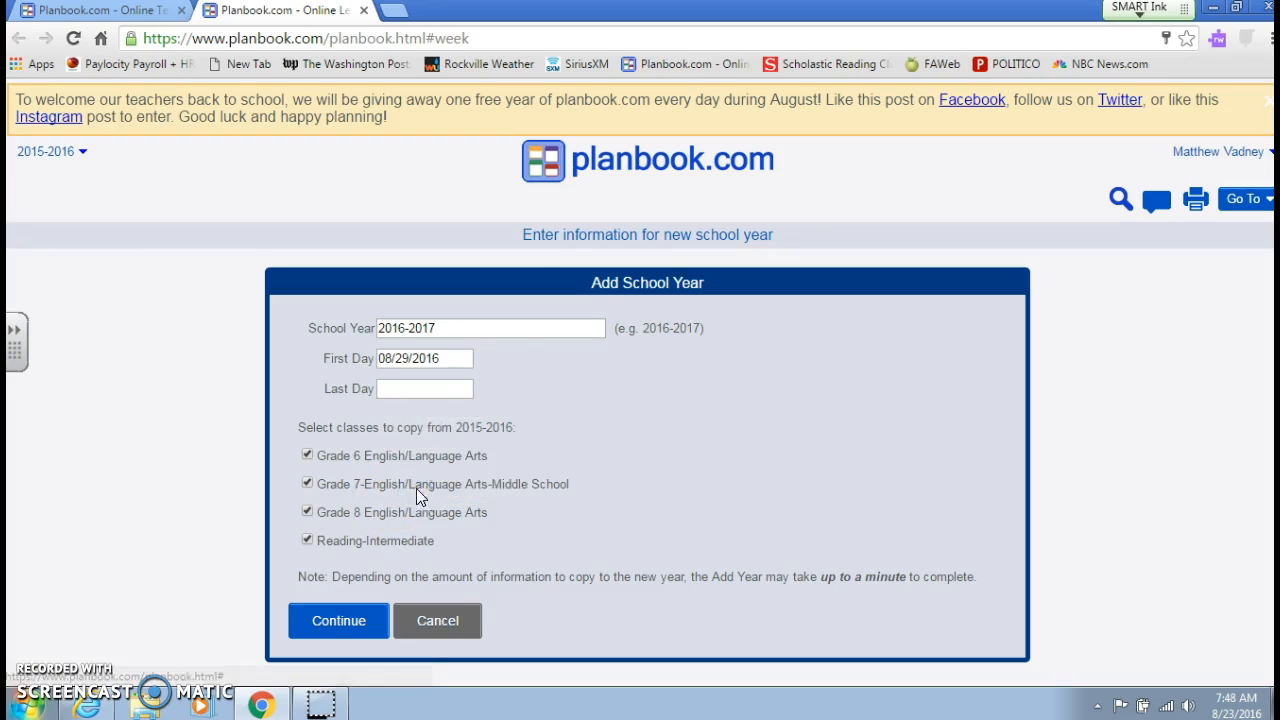
- Set the new school year's last day to 06/14/2017
left_click(440, 394)
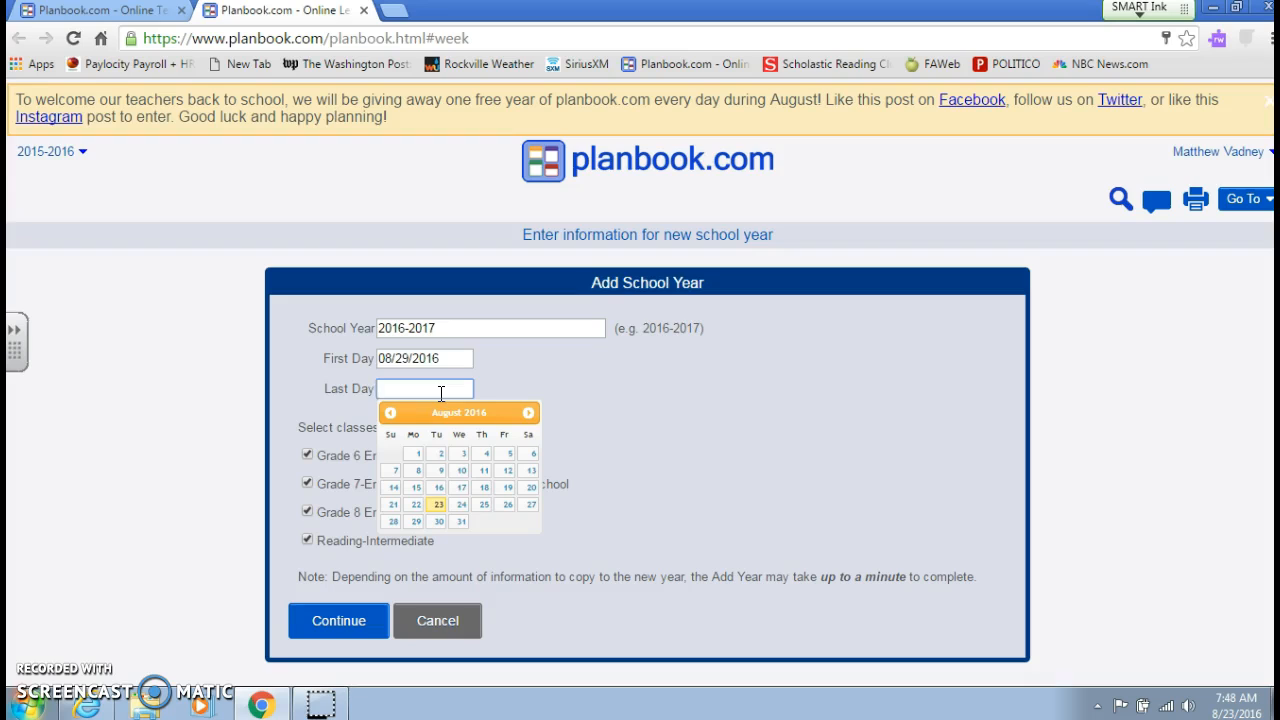
left_click(528, 414)
left_click(528, 414)
left_click(528, 414)
left_click(528, 414)
left_click(528, 414)
left_click(528, 414)
left_click(528, 414)
left_click(528, 414)
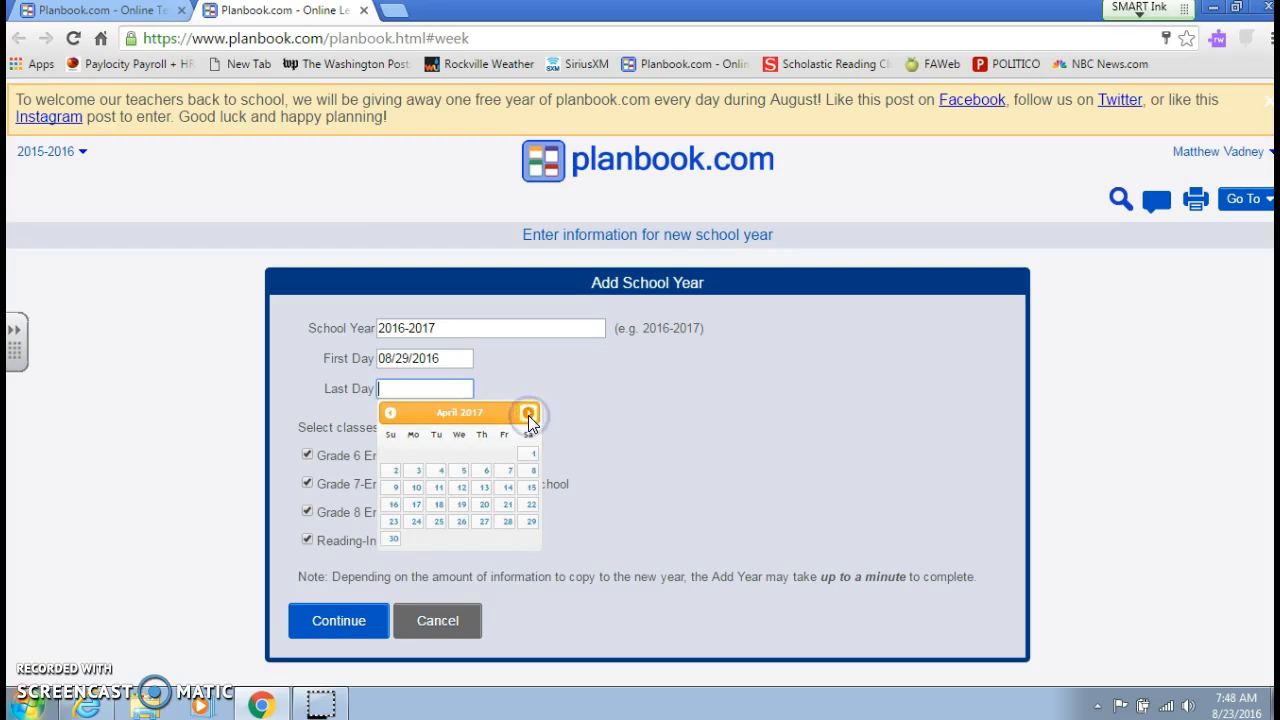
left_click(528, 414)
left_click(528, 414)
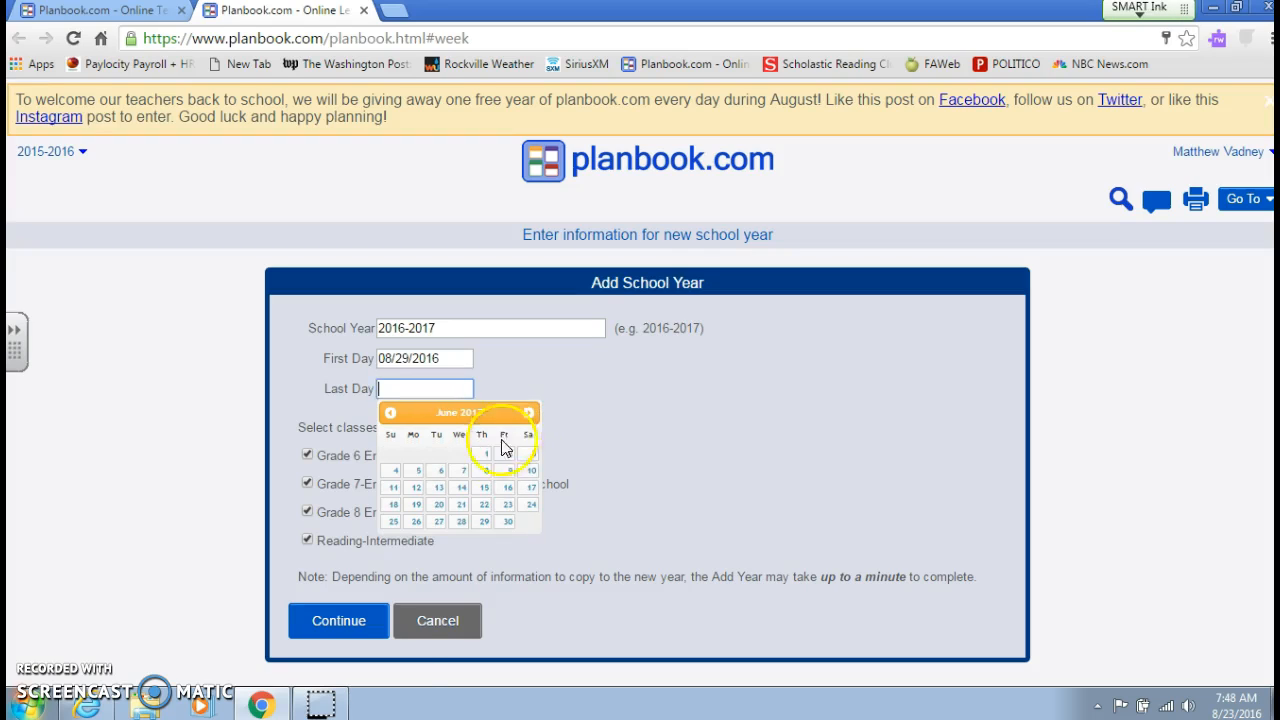
left_click(460, 495)
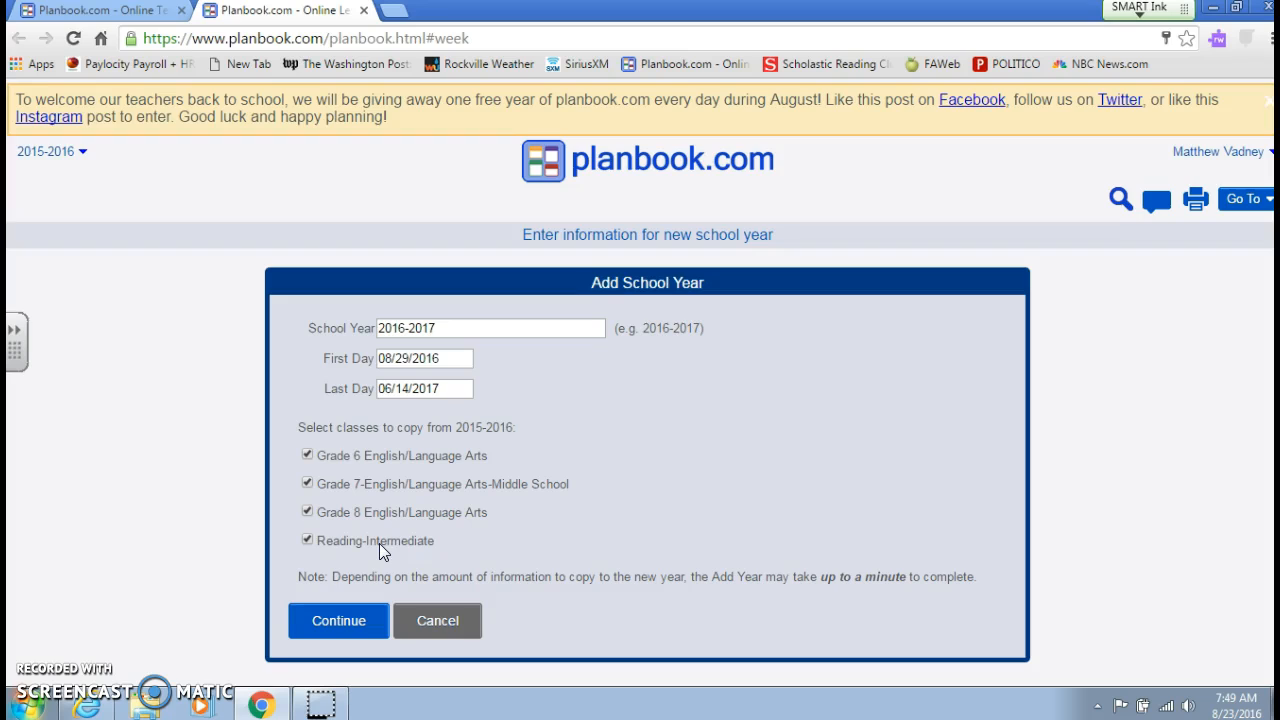
left_click(308, 541)
left_click(338, 619)
left_click(320, 615)
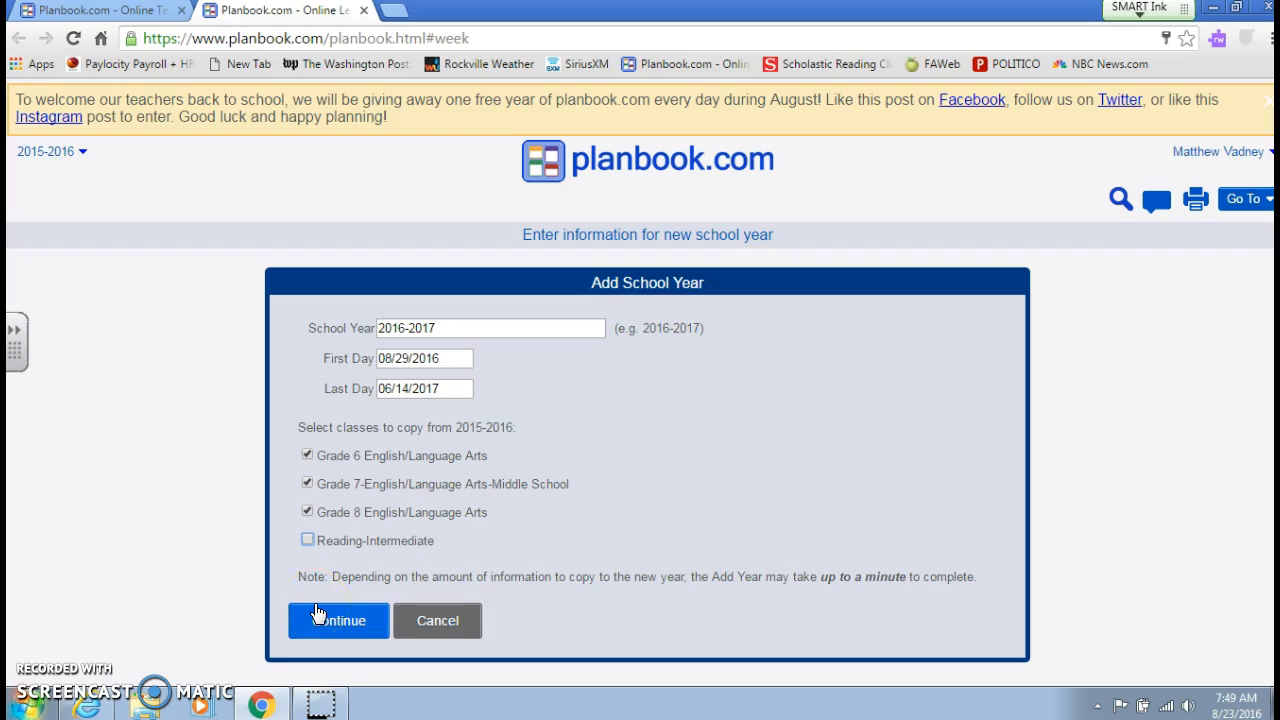
left_click(309, 541)
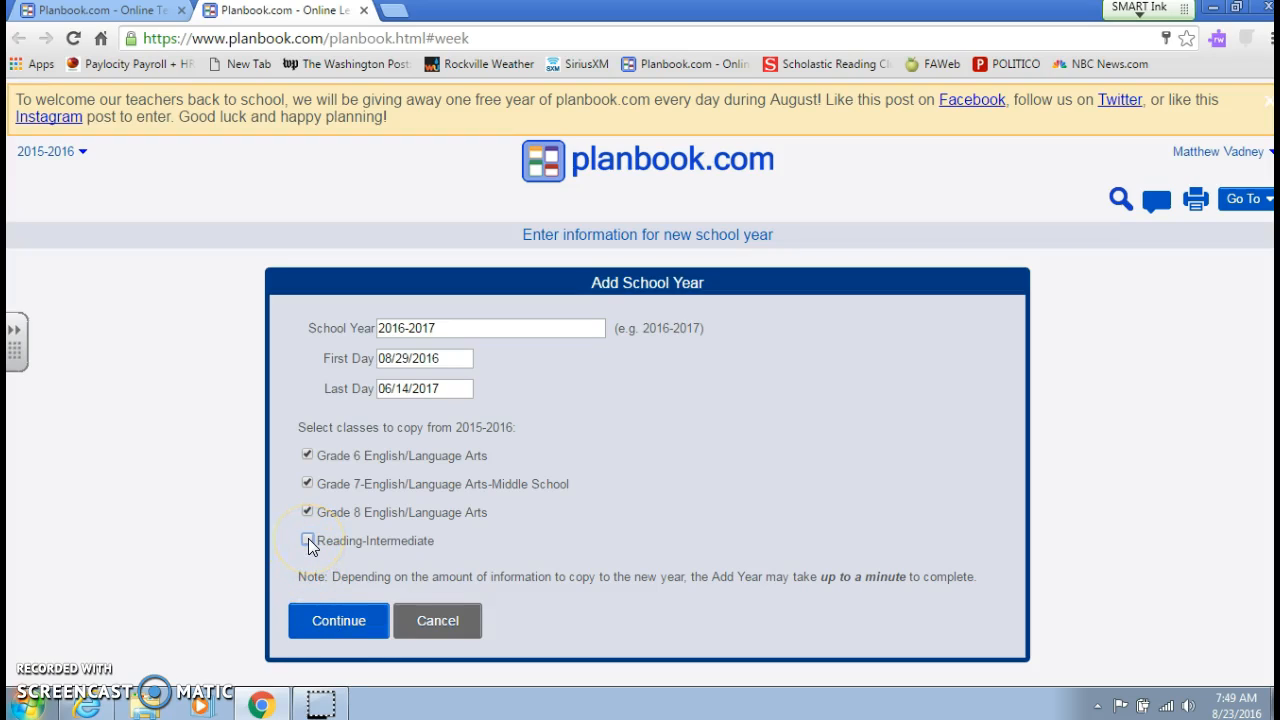
left_click(309, 541)
- Continue with all four classes selected, and proceed without copying any class information to the new year
left_click(340, 625)
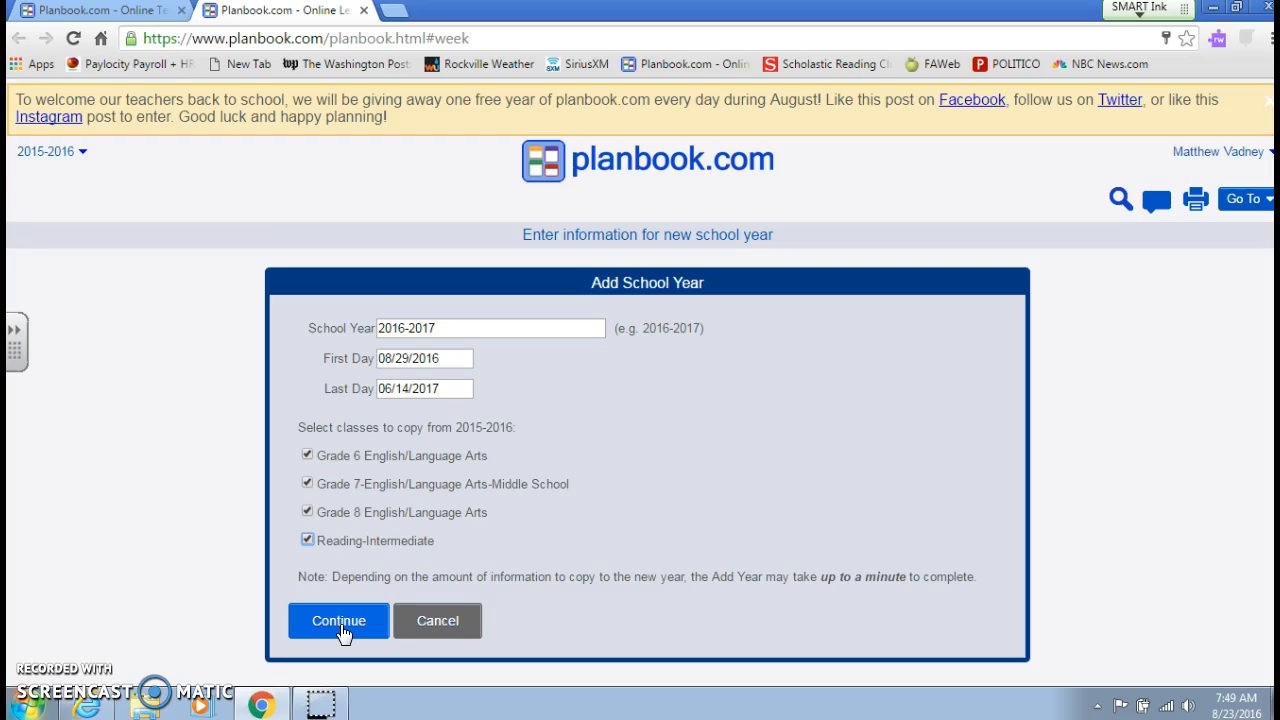
left_click(341, 626)
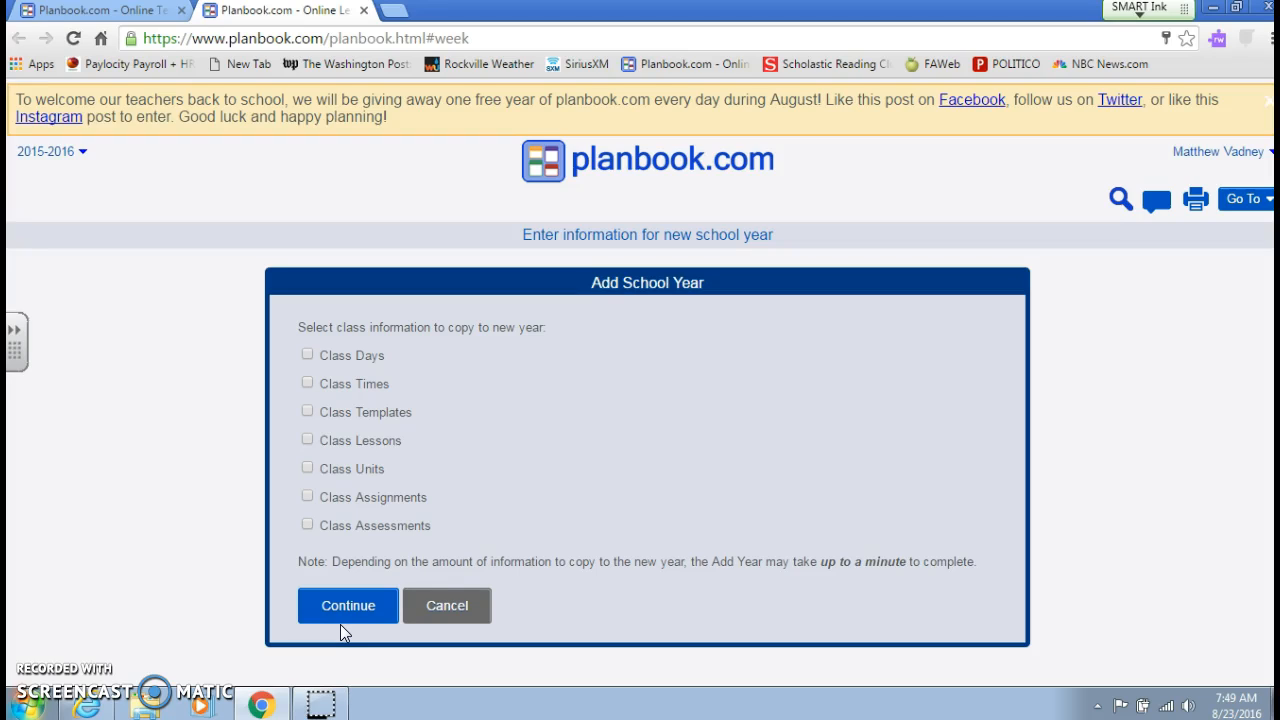
left_click(346, 608)
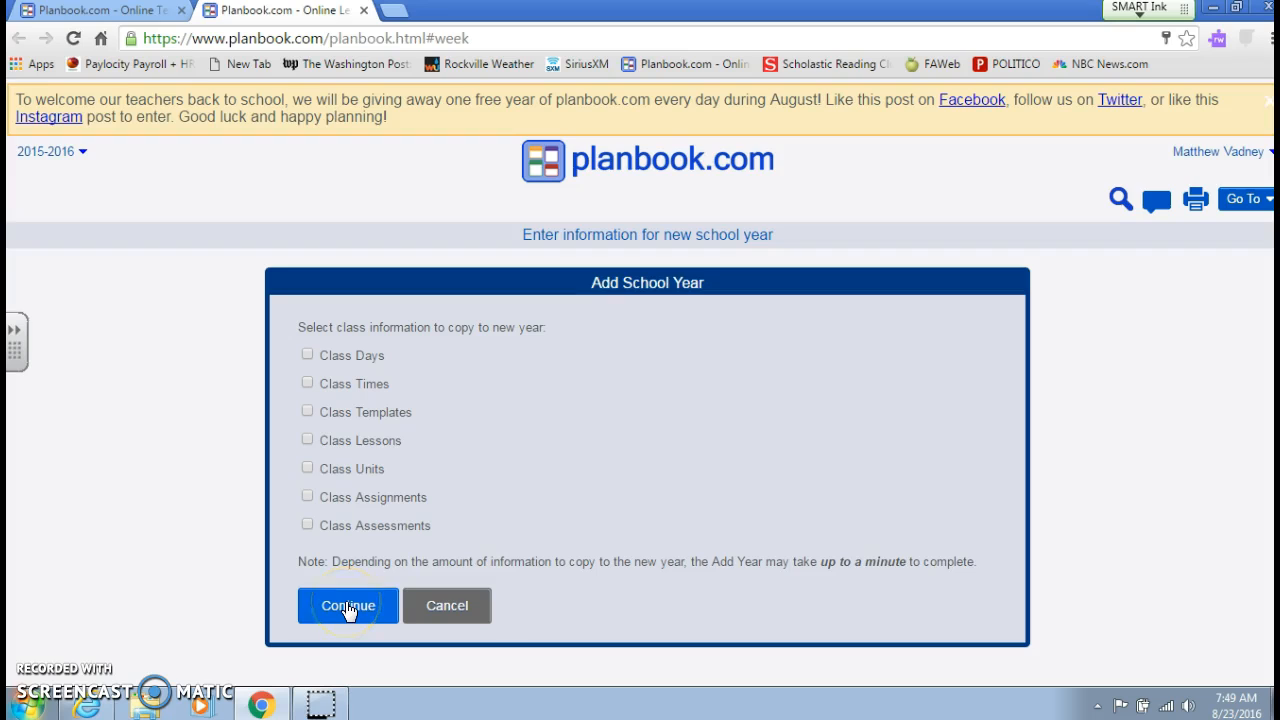
left_click(348, 608)
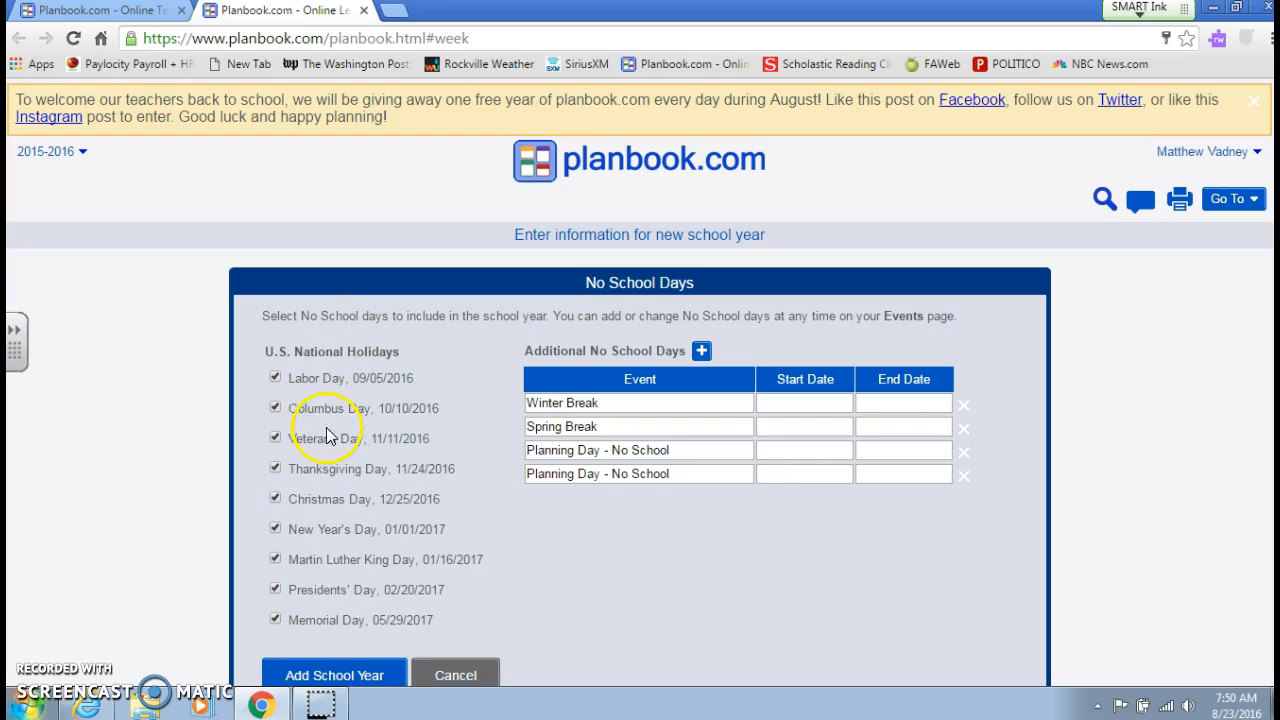
- Exclude Columbus Day and Veterans Day from the national holidays counted as No School days
left_click(275, 408)
left_click(275, 439)
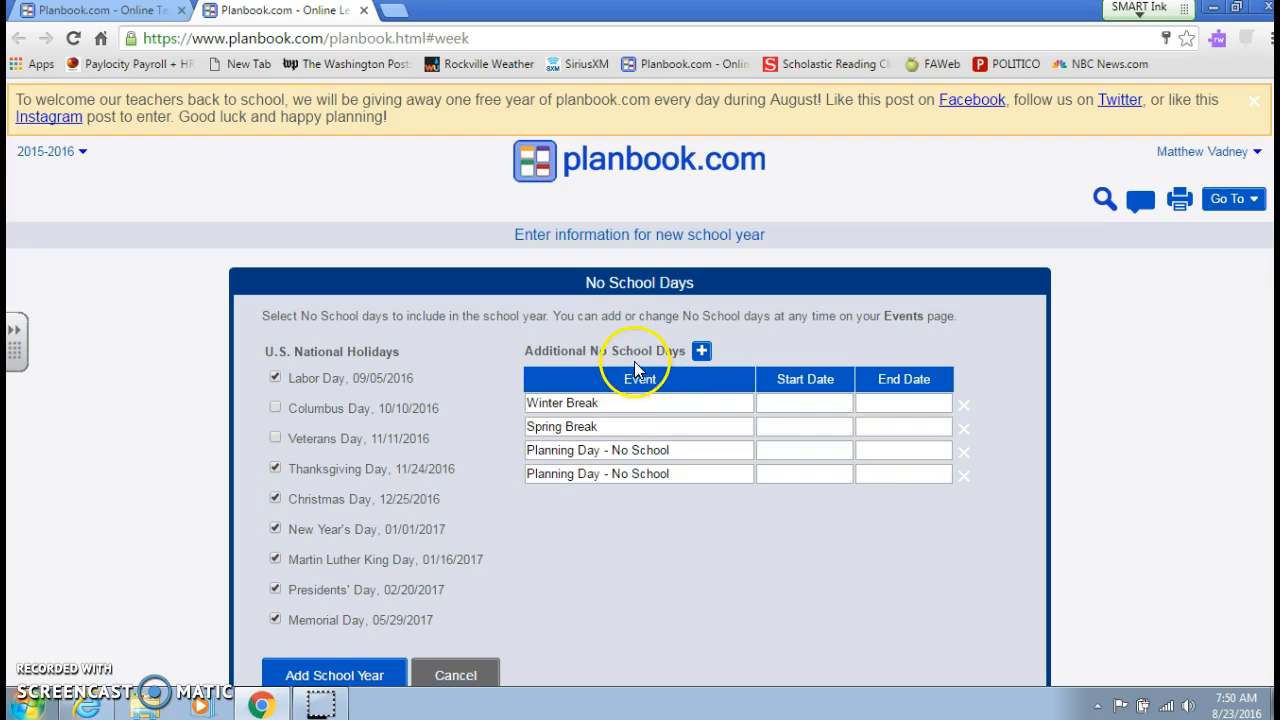
- Set the Winter Break start date to 12/22/2016
left_click(767, 402)
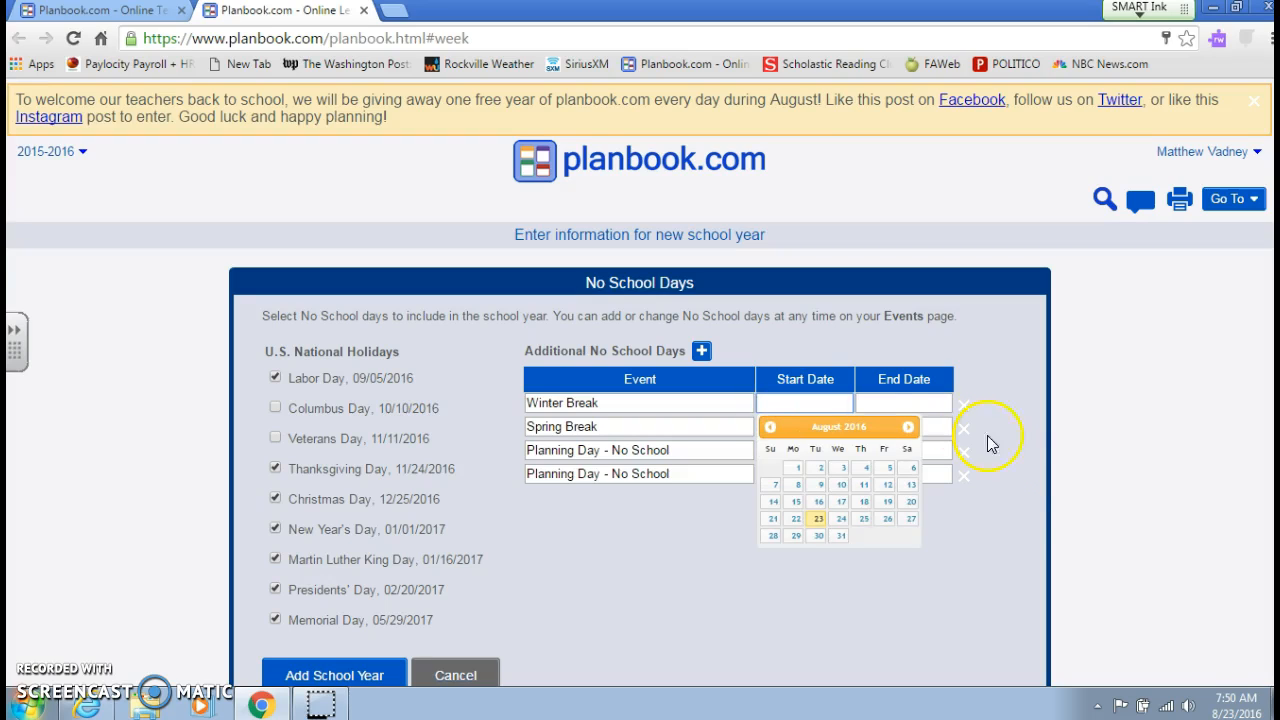
left_click(907, 427)
left_click(907, 427)
left_click(907, 427)
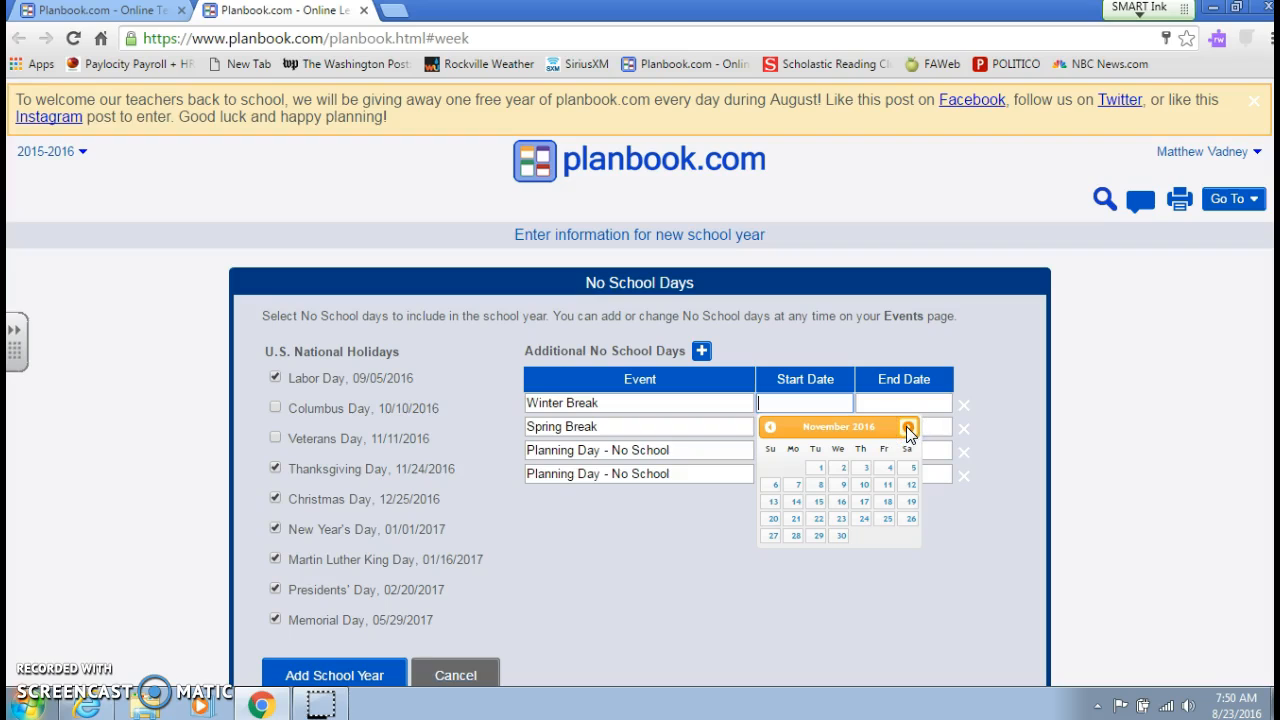
left_click(907, 427)
left_click(900, 437)
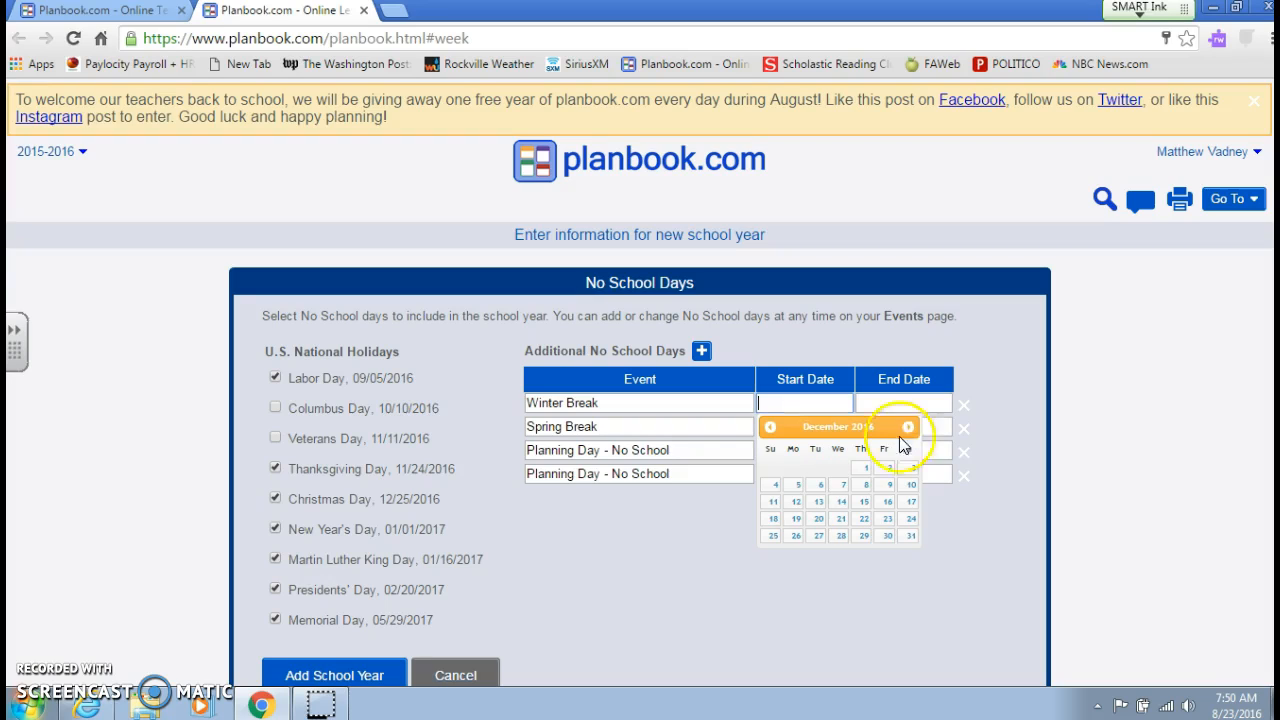
left_click(863, 519)
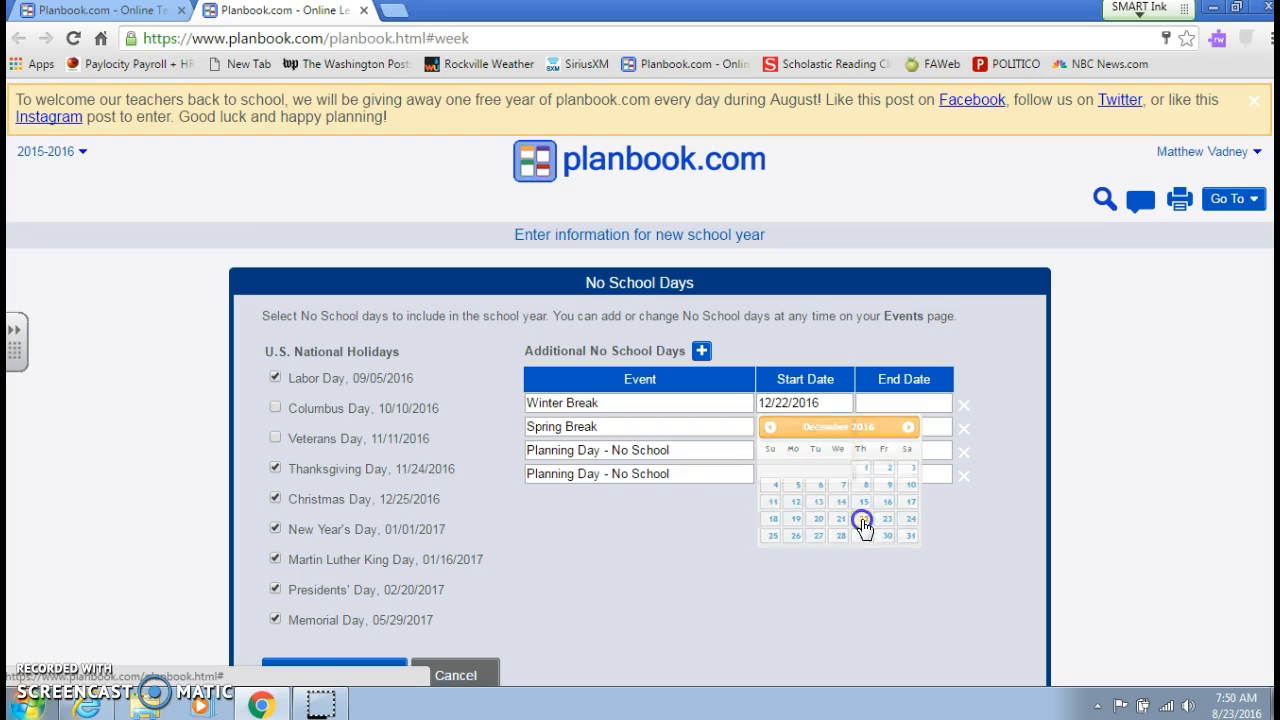
- Set the Winter Break end date to 01/02/2017 and change its start date to 12/23/2016
left_click(923, 402)
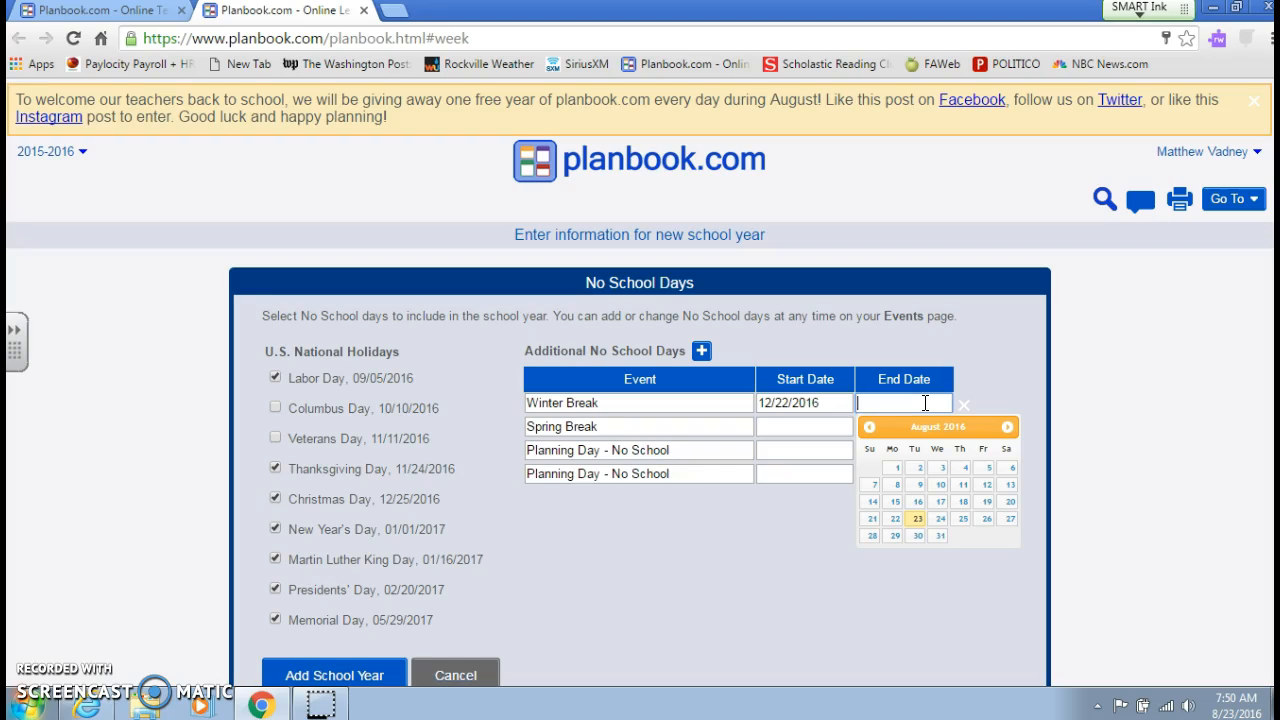
left_click(938, 474)
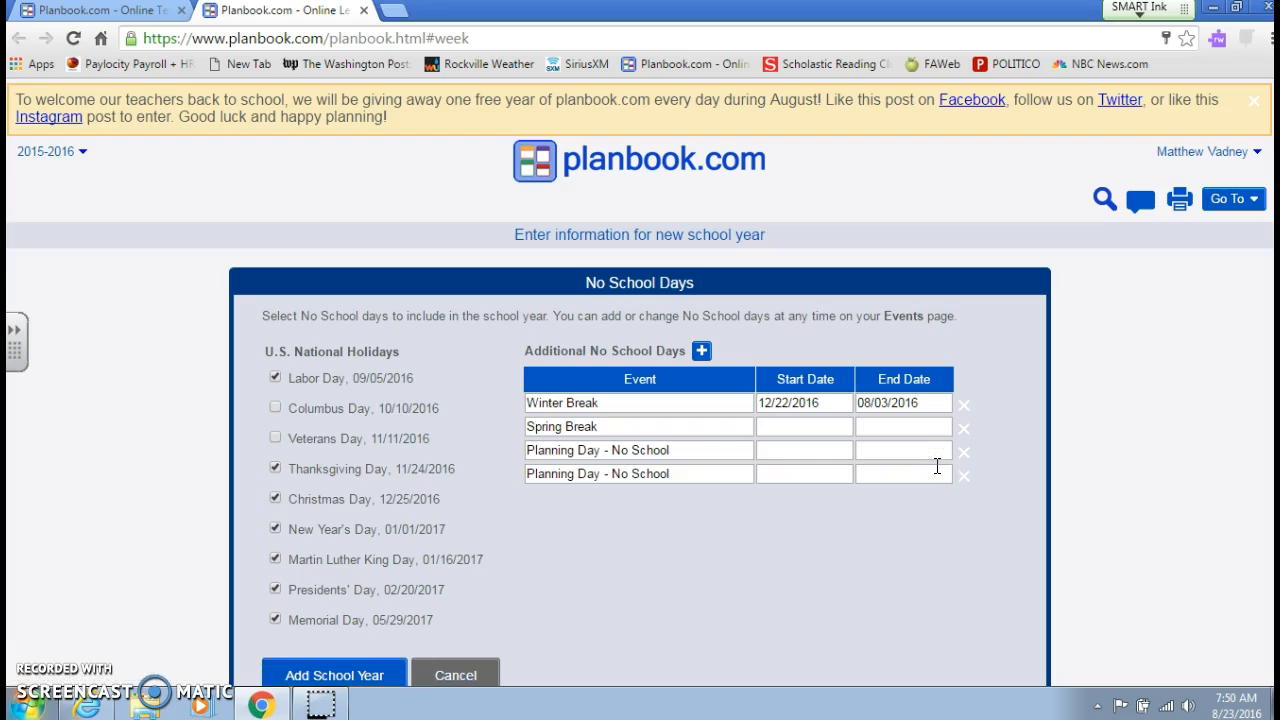
left_click(925, 402)
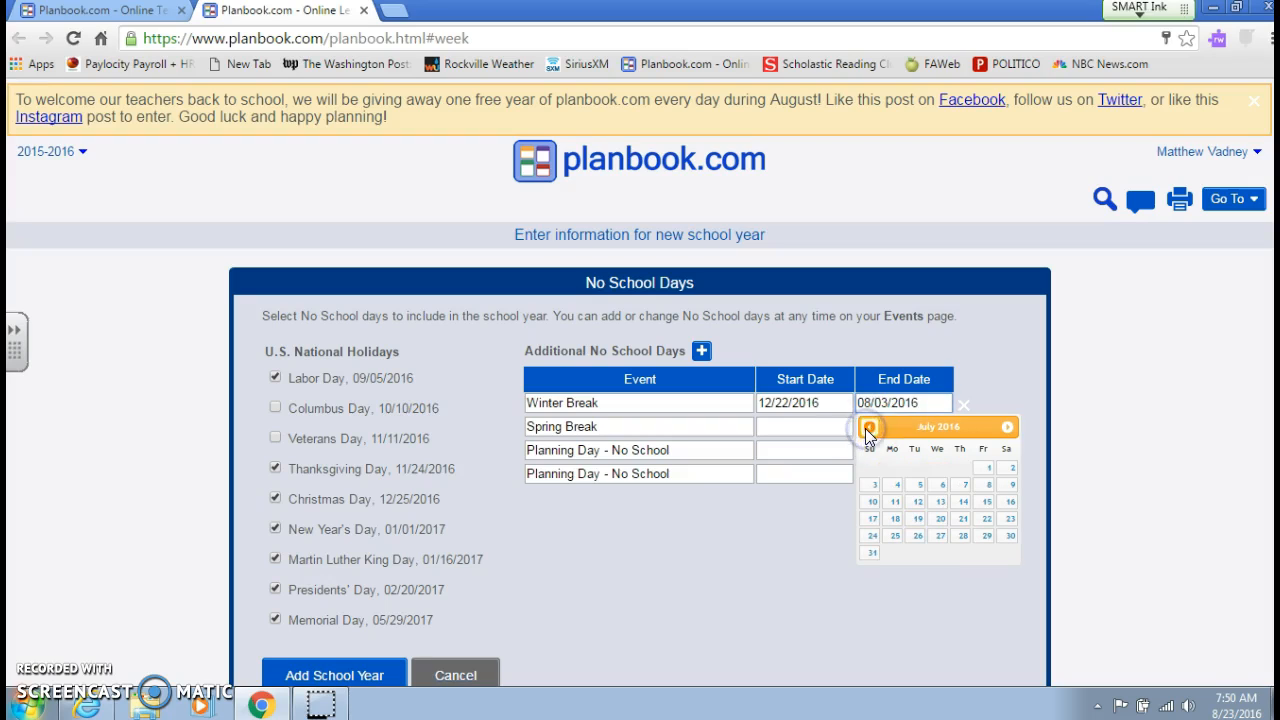
left_click(868, 427)
left_click(1007, 427)
left_click(1007, 427)
left_click(1007, 427)
left_click(1007, 427)
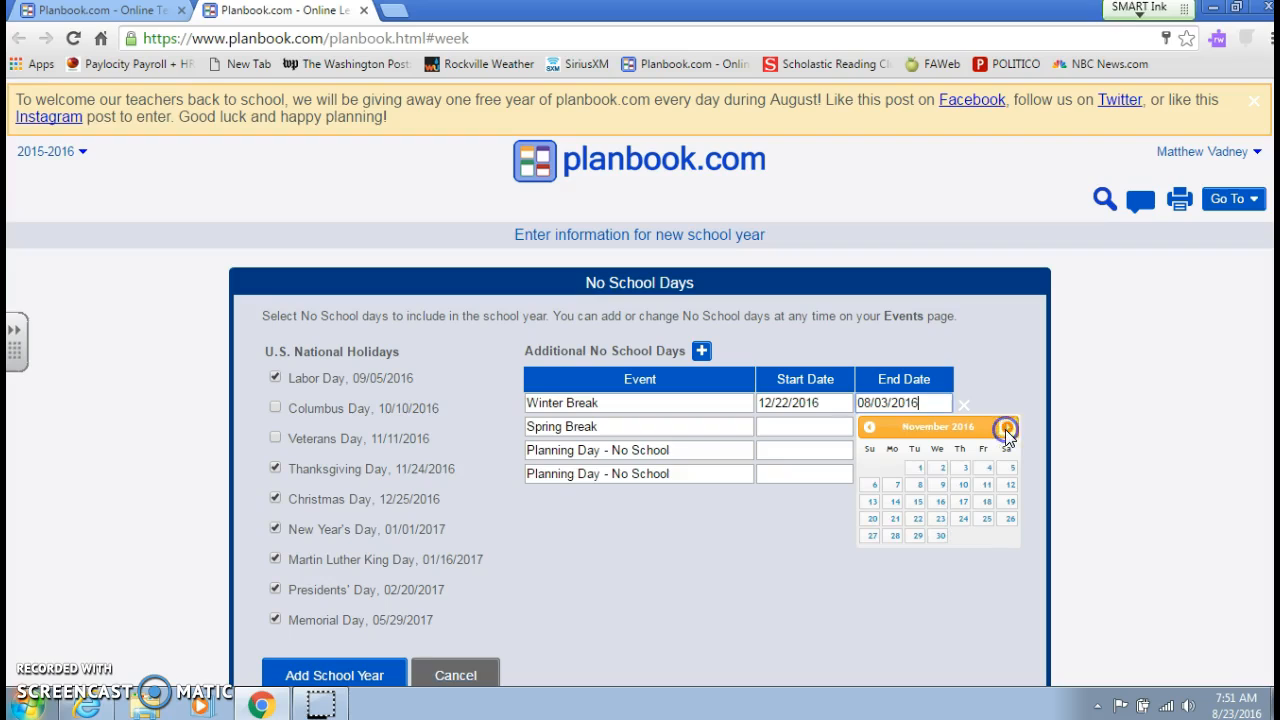
left_click(1007, 427)
left_click(1007, 427)
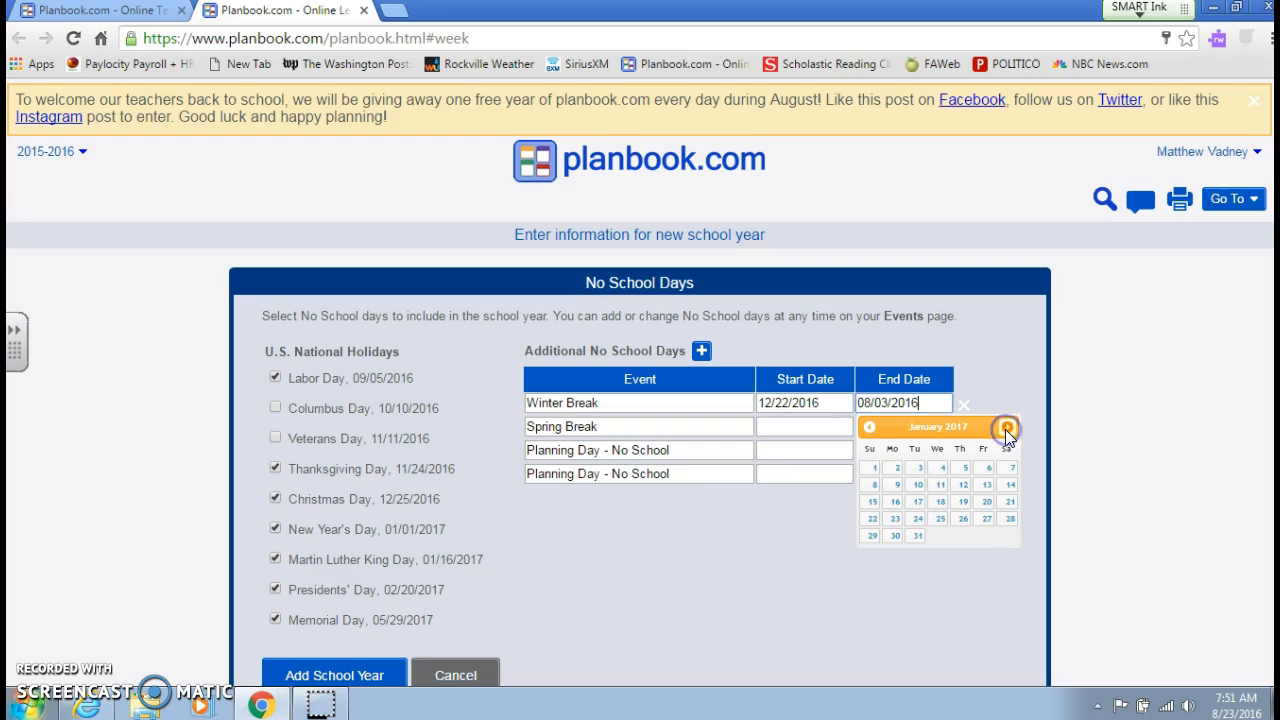
left_click(897, 470)
left_click(840, 402)
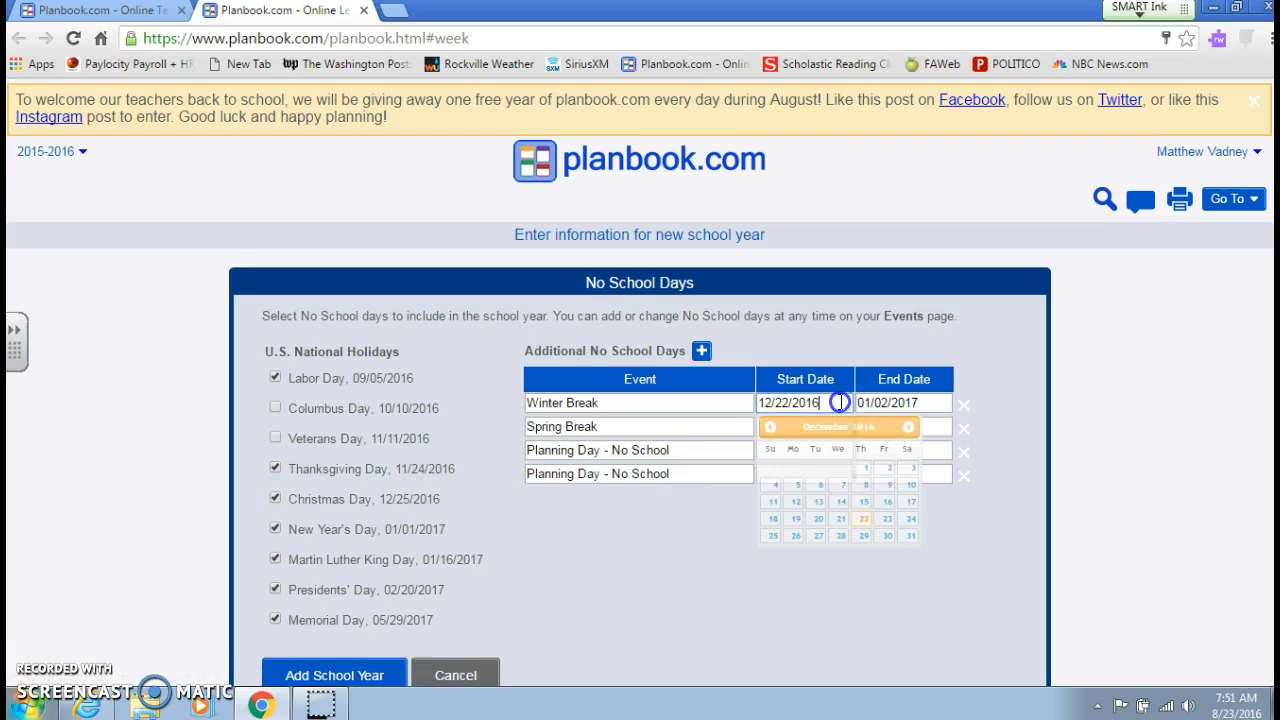
left_click(886, 519)
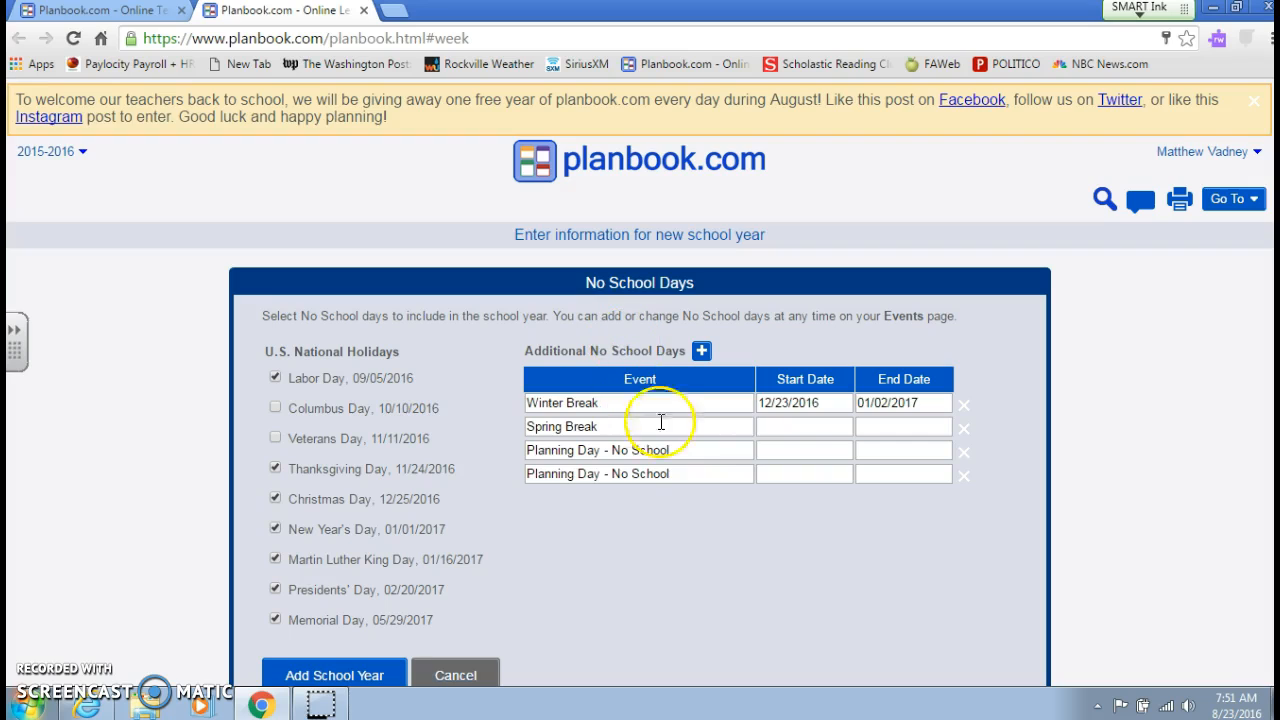
- Set the Spring Break start date to 04/10/2017
left_click(780, 427)
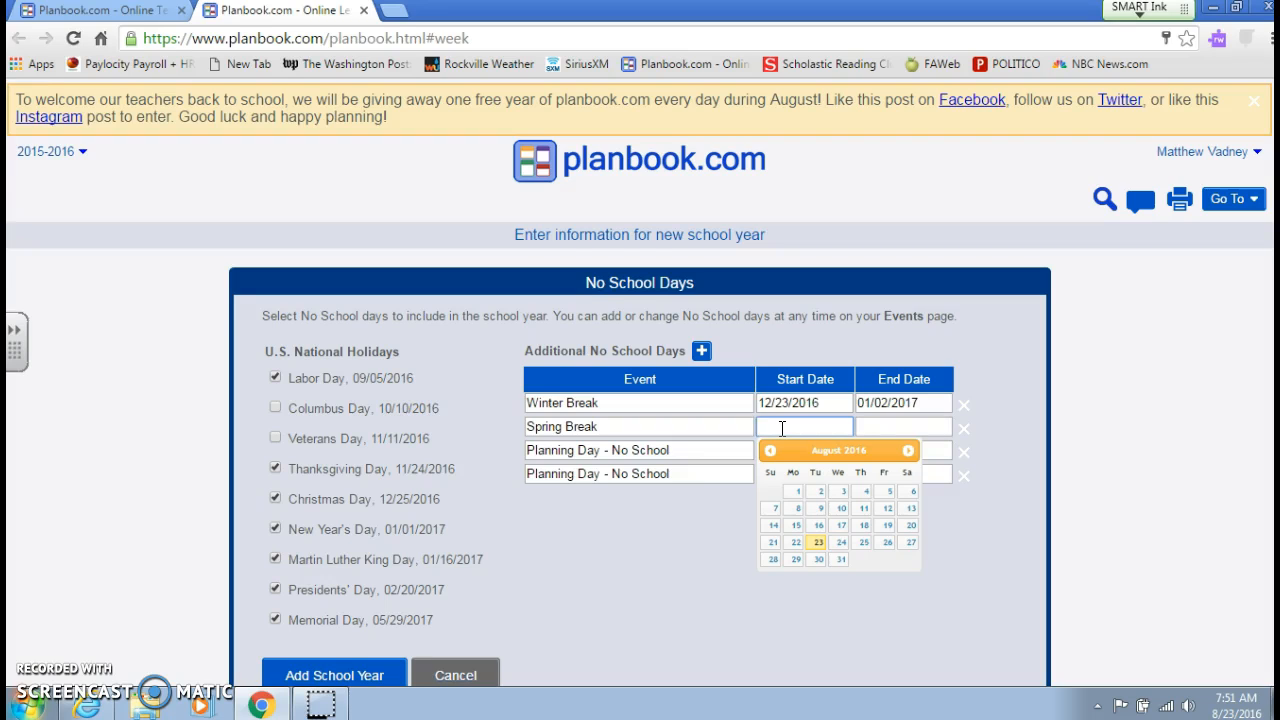
scroll(782, 428, "down", 1)
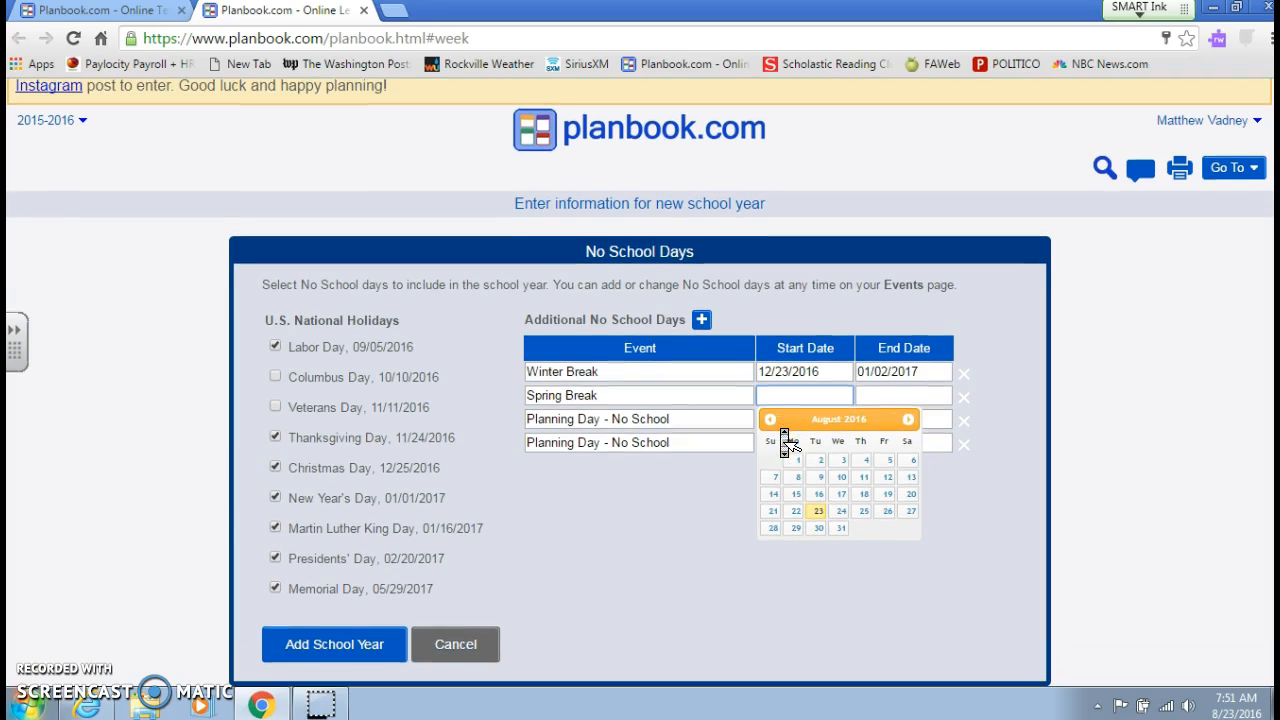
left_click(908, 420)
left_click(908, 420)
left_click(908, 420)
left_click(908, 420)
left_click(908, 420)
left_click(908, 420)
left_click(908, 420)
left_click(908, 420)
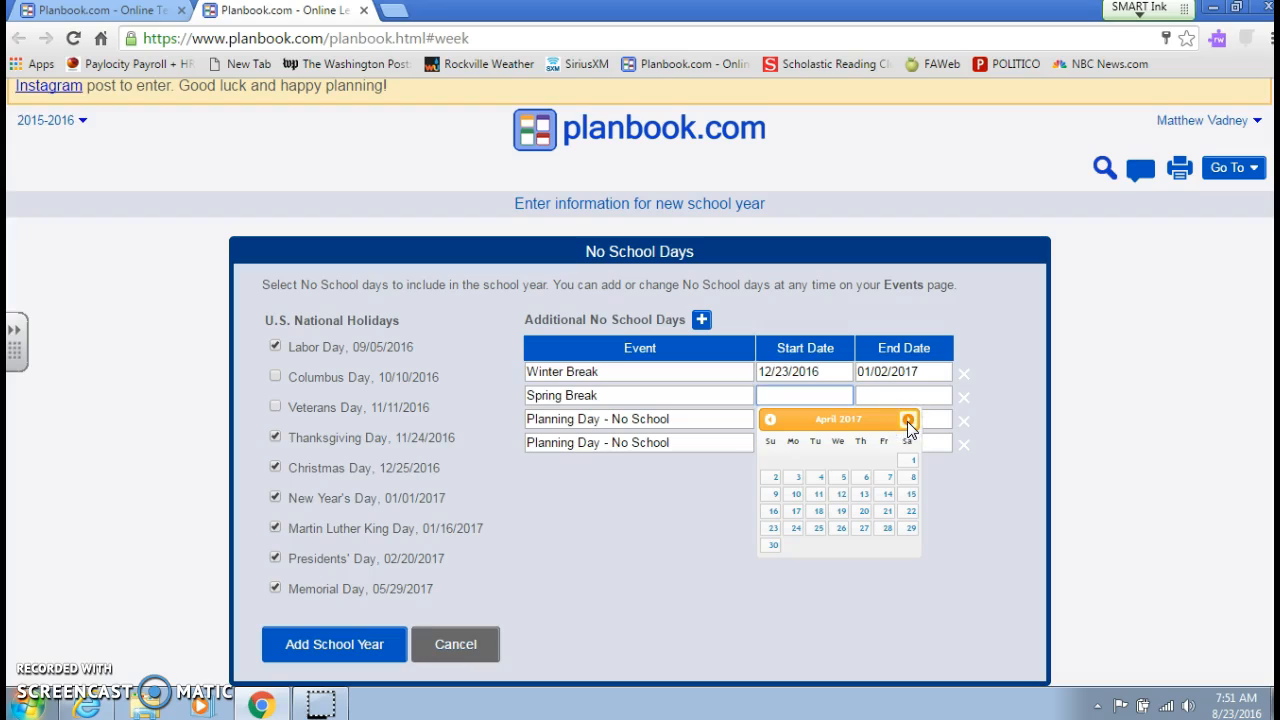
left_click(796, 494)
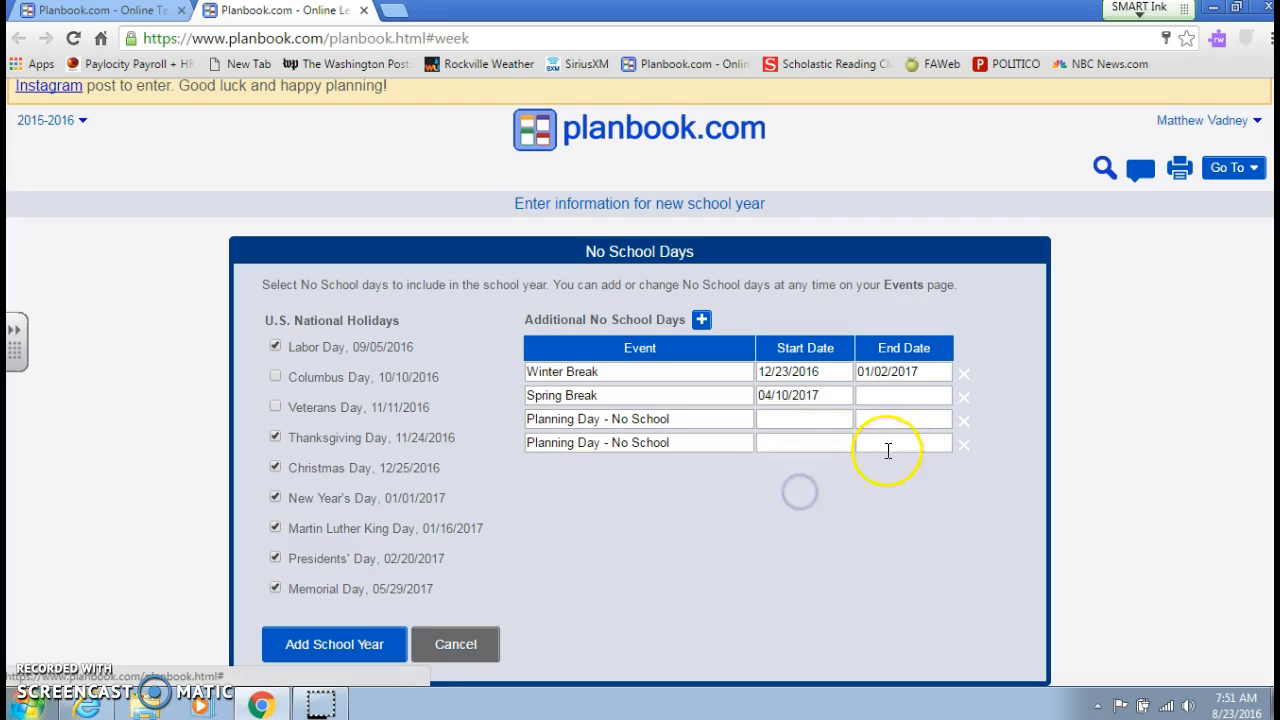
- Set the Spring Break end date to 04/14/2017
left_click(925, 395)
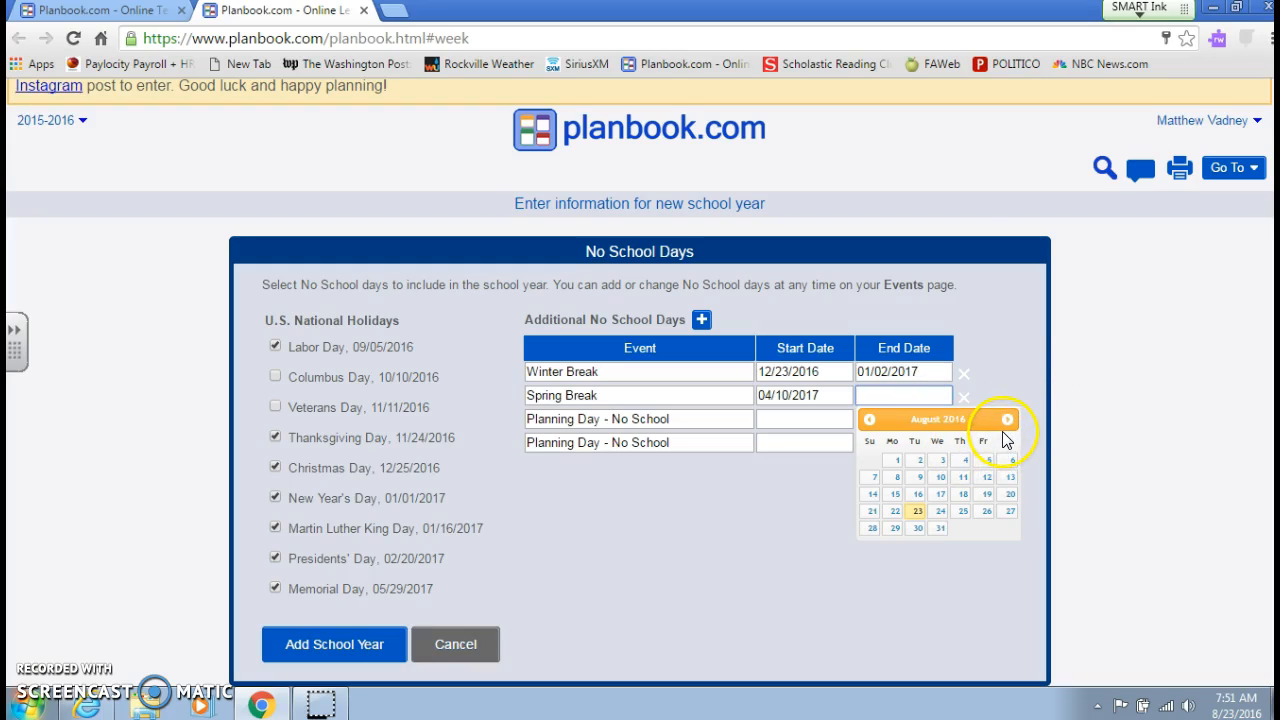
left_click(1003, 421)
left_click(1003, 421)
left_click(1003, 421)
left_click(1003, 421)
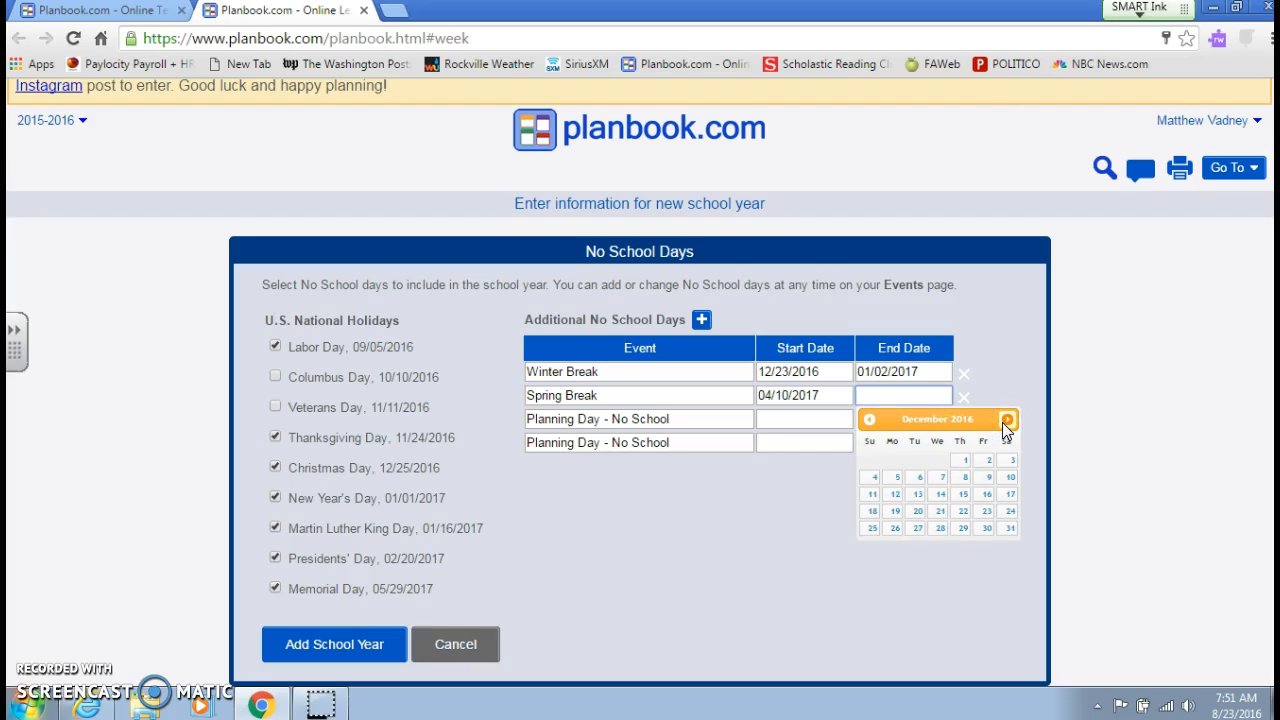
left_click(1003, 421)
left_click(1003, 421)
left_click(1003, 421)
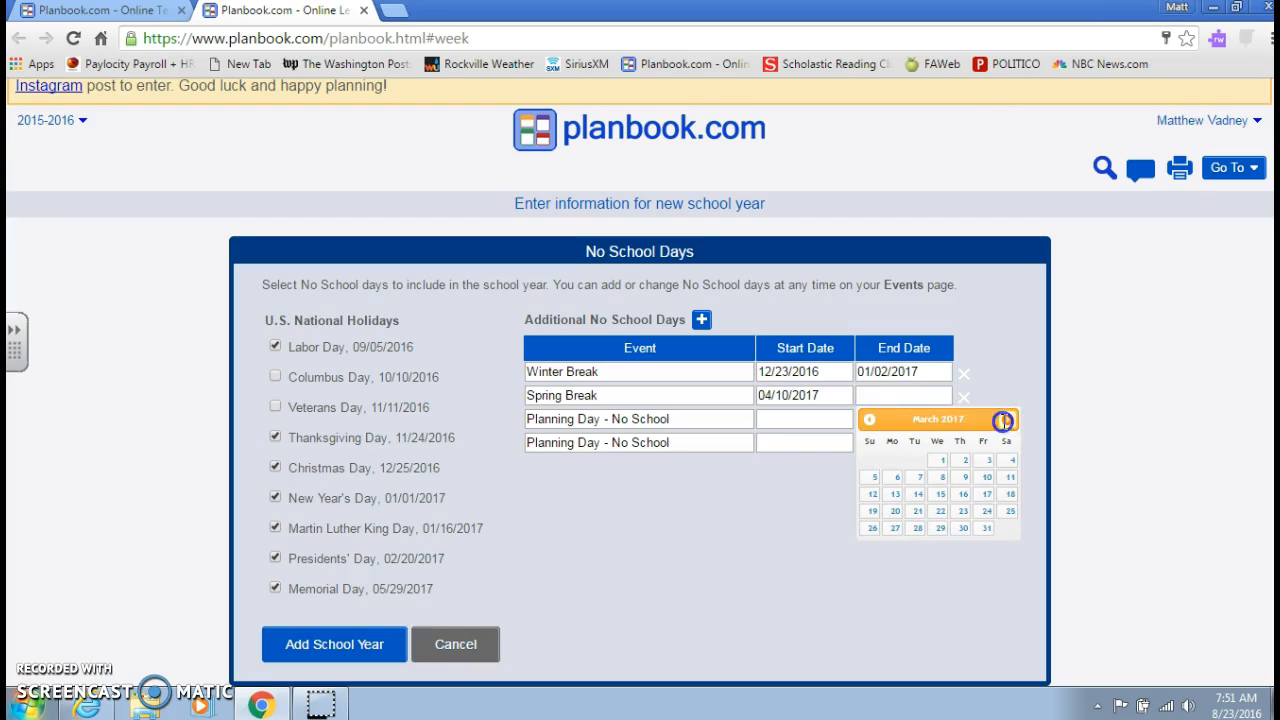
left_click(1003, 421)
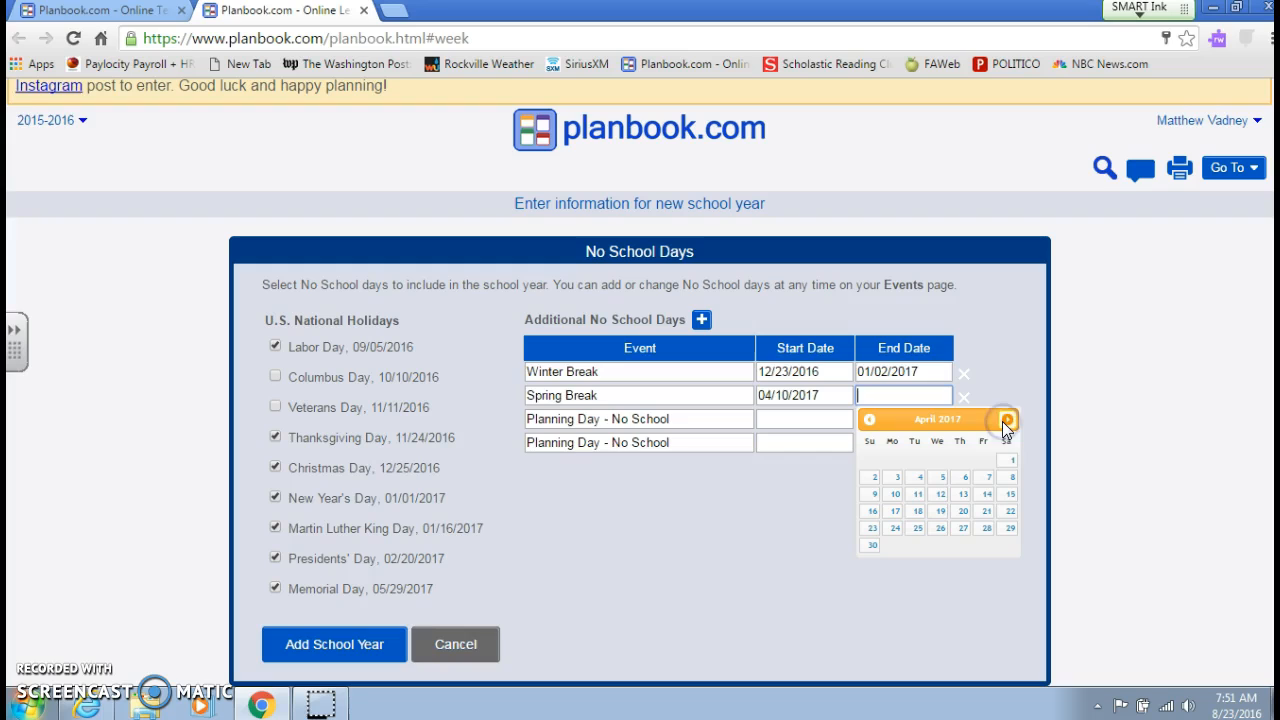
left_click(968, 480)
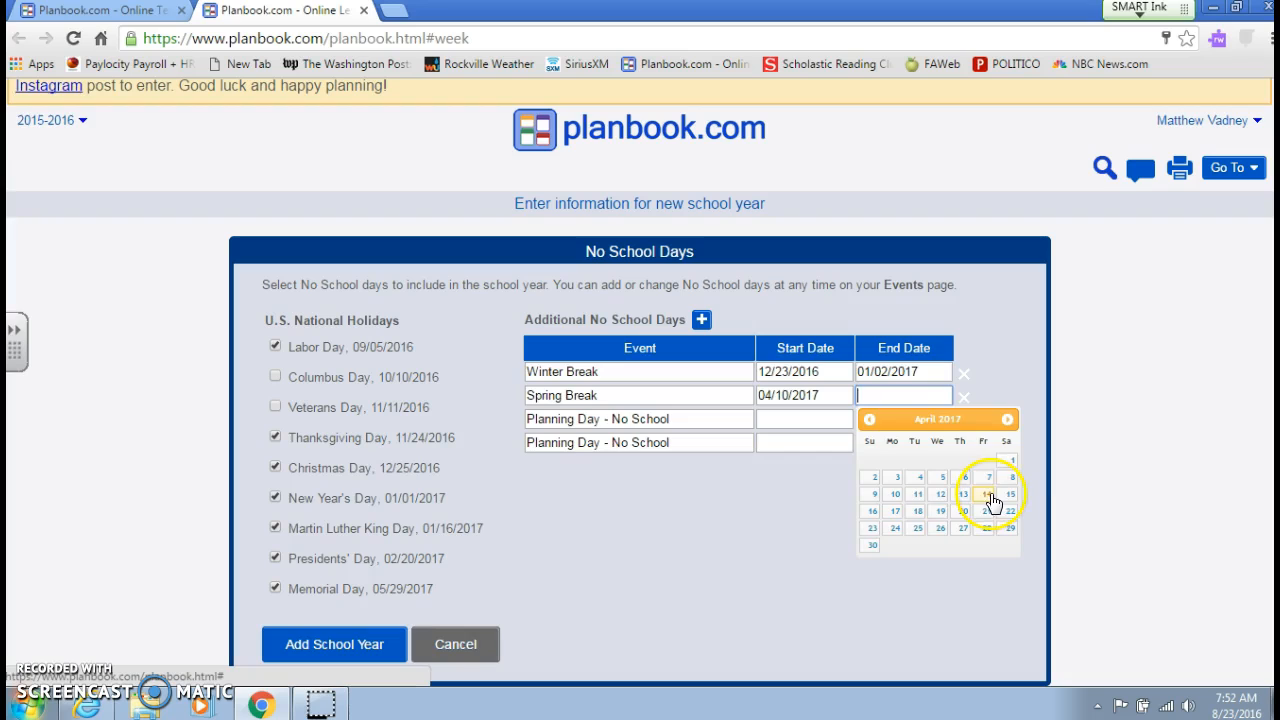
left_click(988, 496)
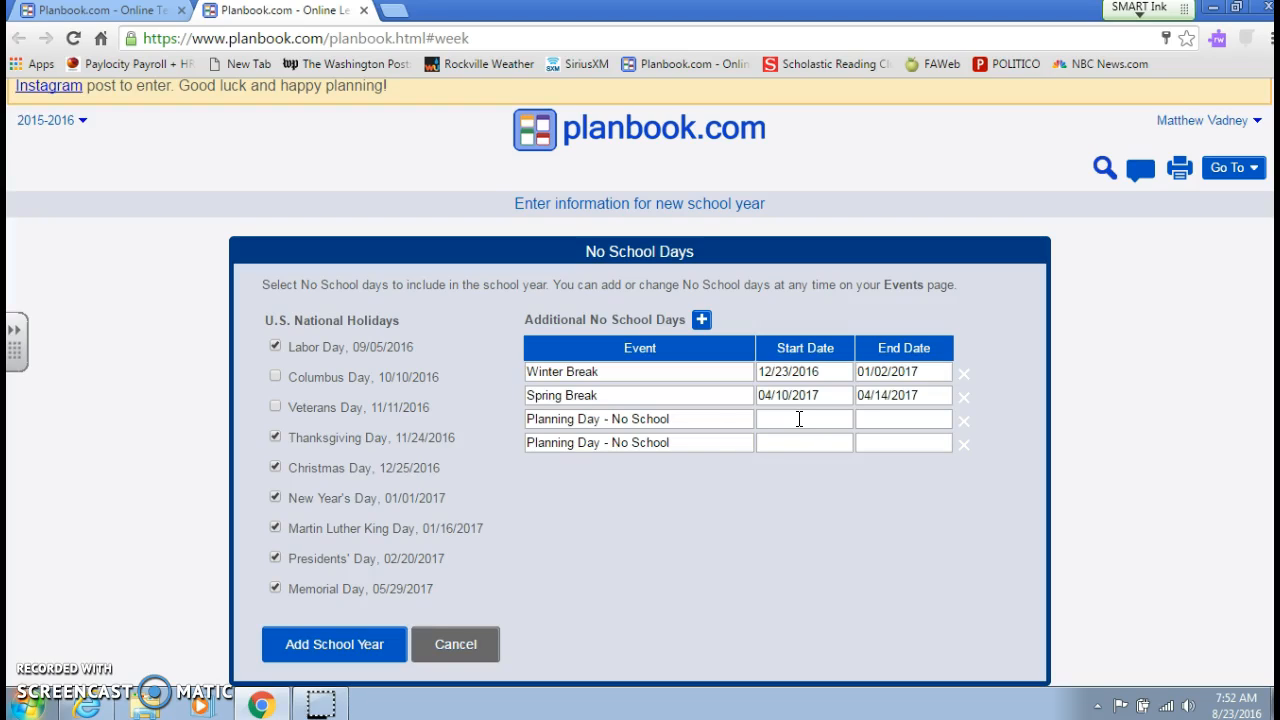
- Rename the first Planning Day event as "Rosh Hashanah - No School"
left_click(598, 420)
key("BackSpace")
key("BackSpace")
key("BackSpace")
key("BackSpace")
key("BackSpace")
key("BackSpace")
key("BackSpace")
key("BackSpace")
key("BackSpace")
key("BackSpace")
key("BackSpace")
key("BackSpace")
type("Rosh Ha")
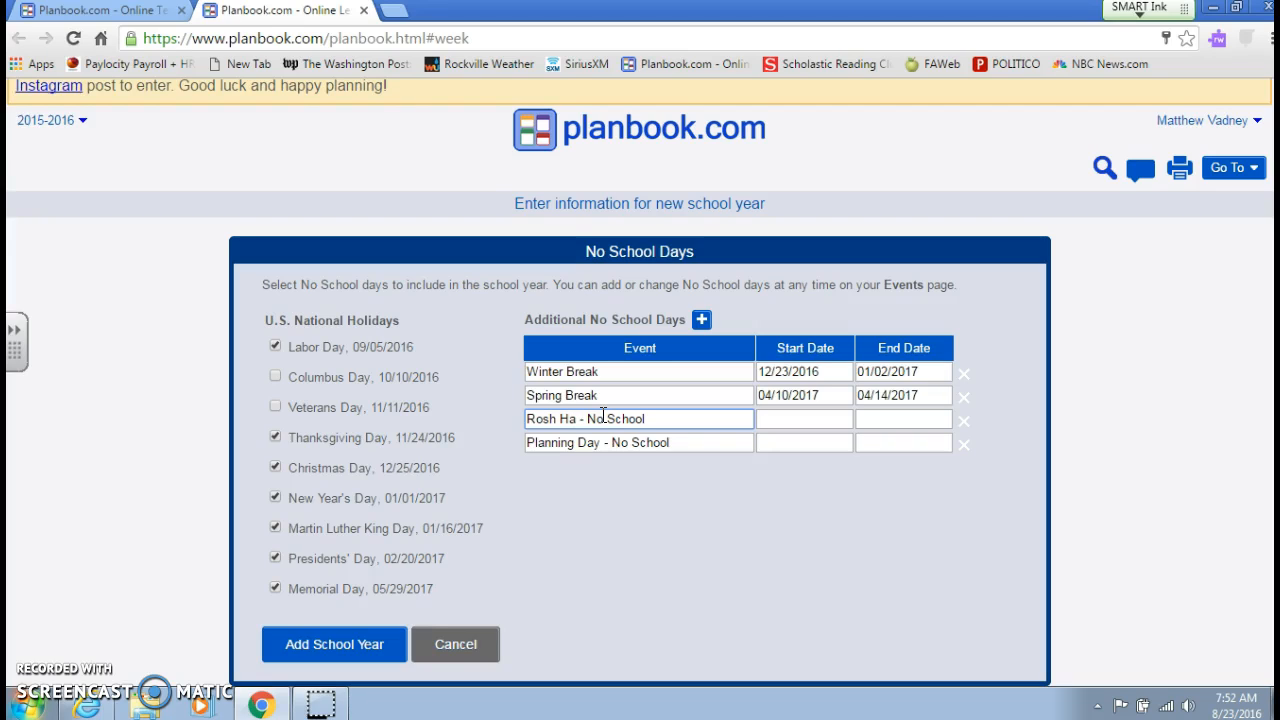
type("shanah")
- Set both the start date and the end date of Rosh Hashanah to 10/03/2016
left_click(781, 420)
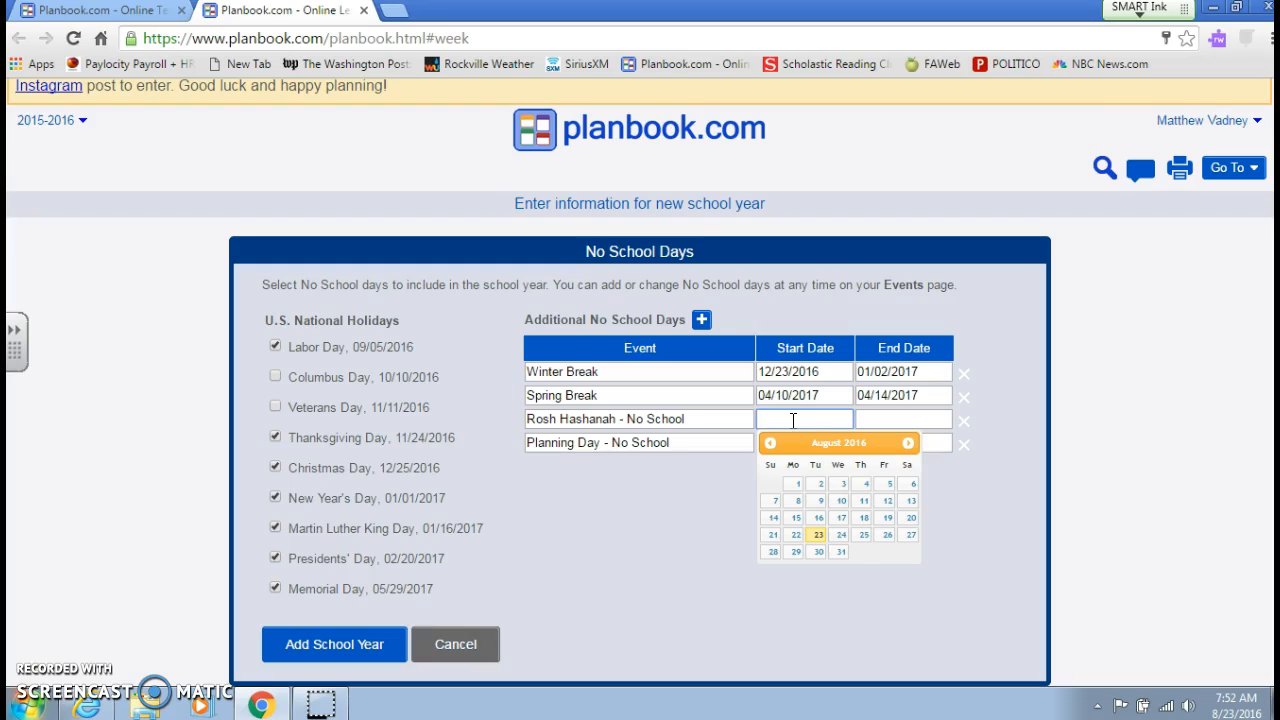
left_click(908, 443)
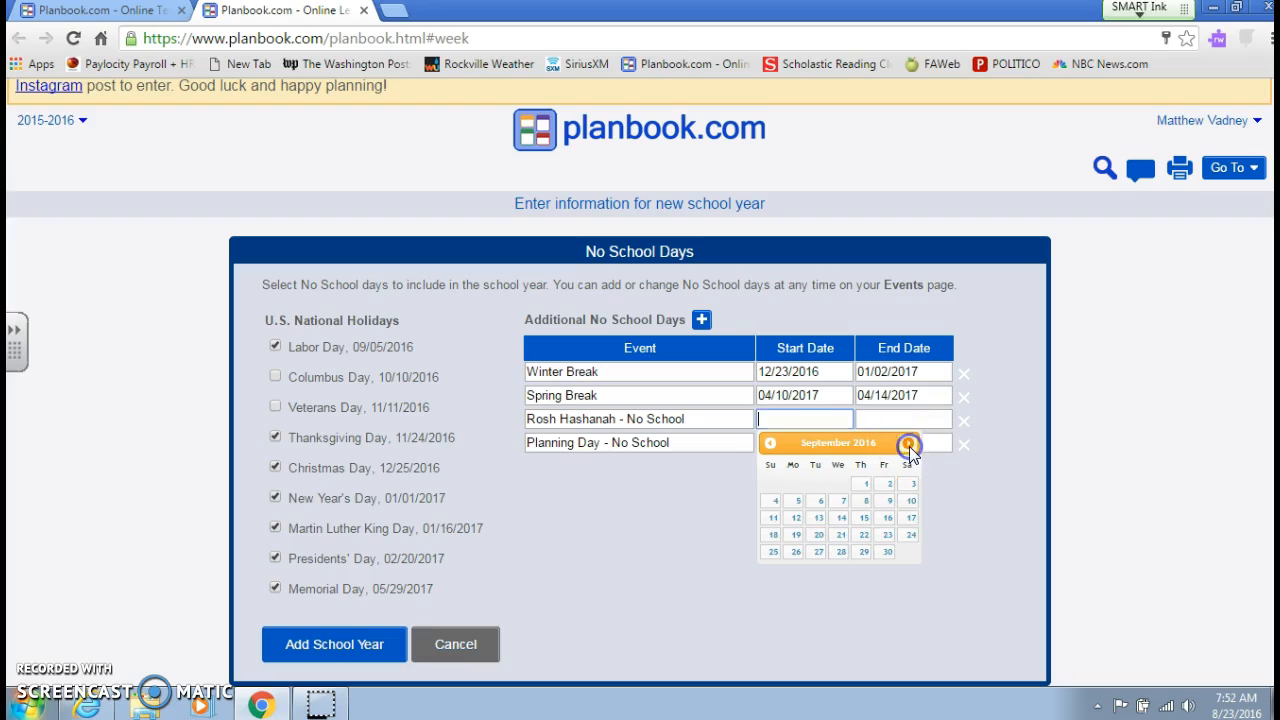
left_click(908, 443)
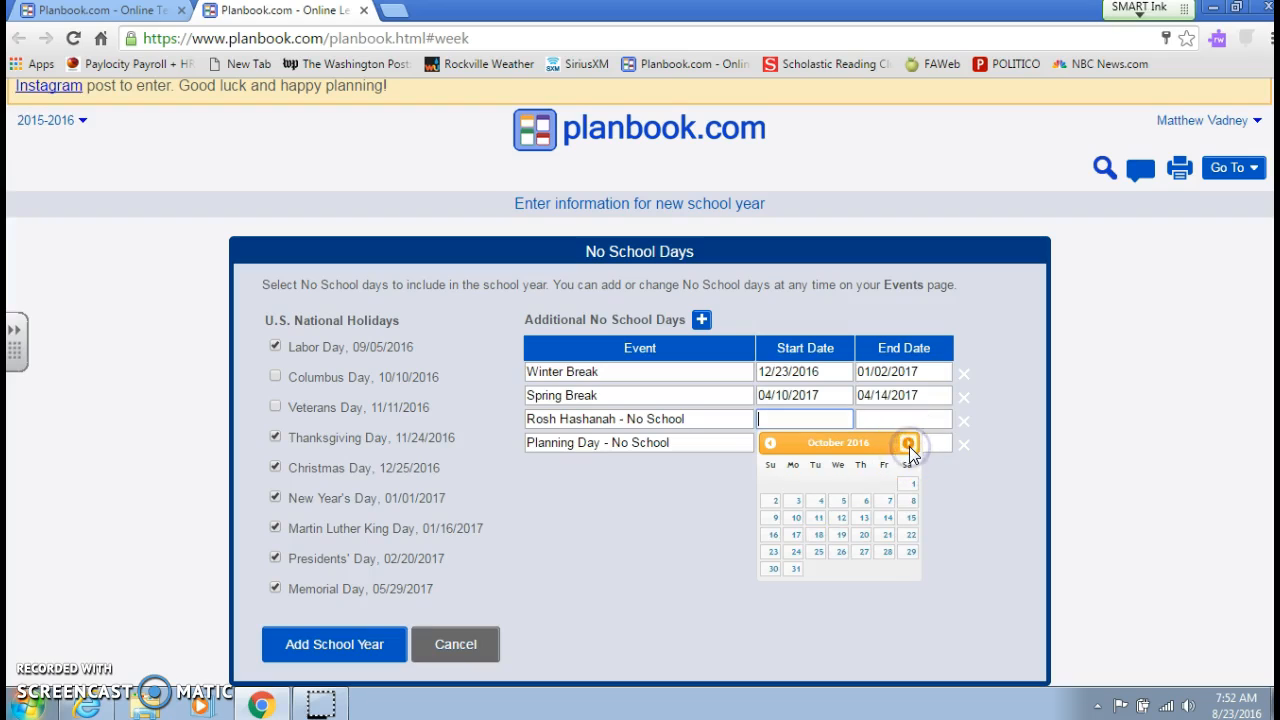
left_click(797, 501)
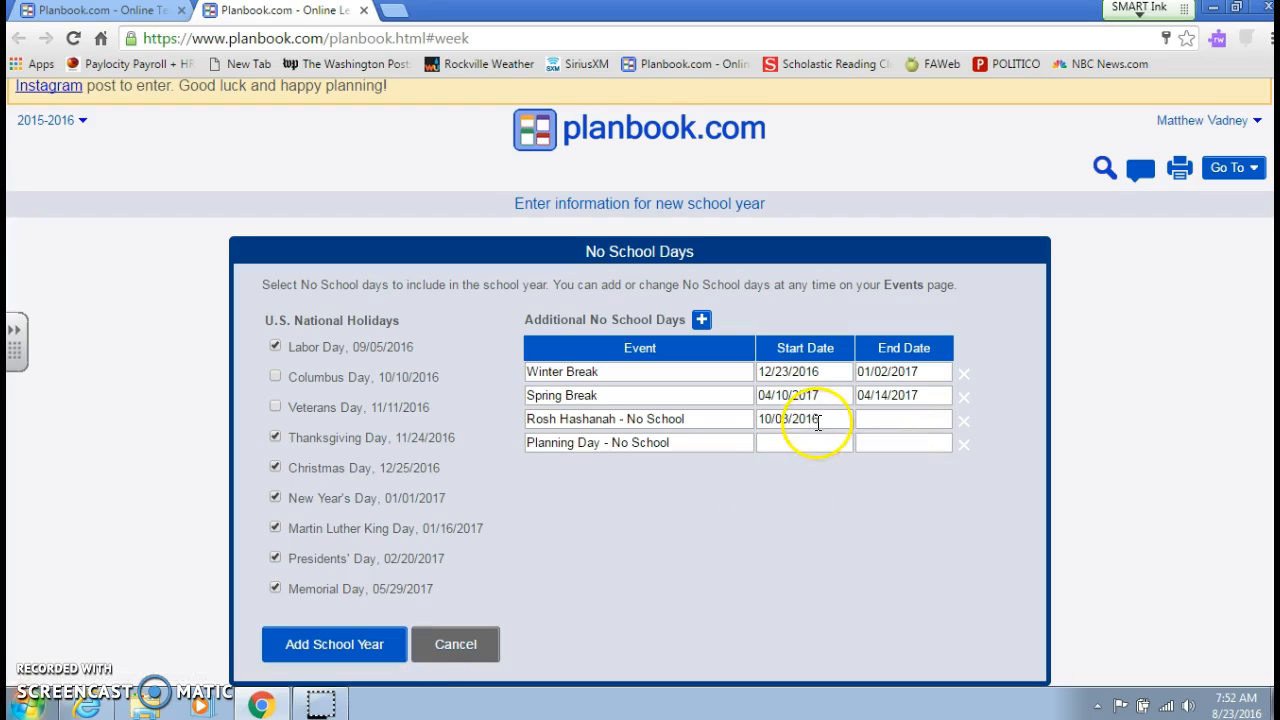
left_click(888, 424)
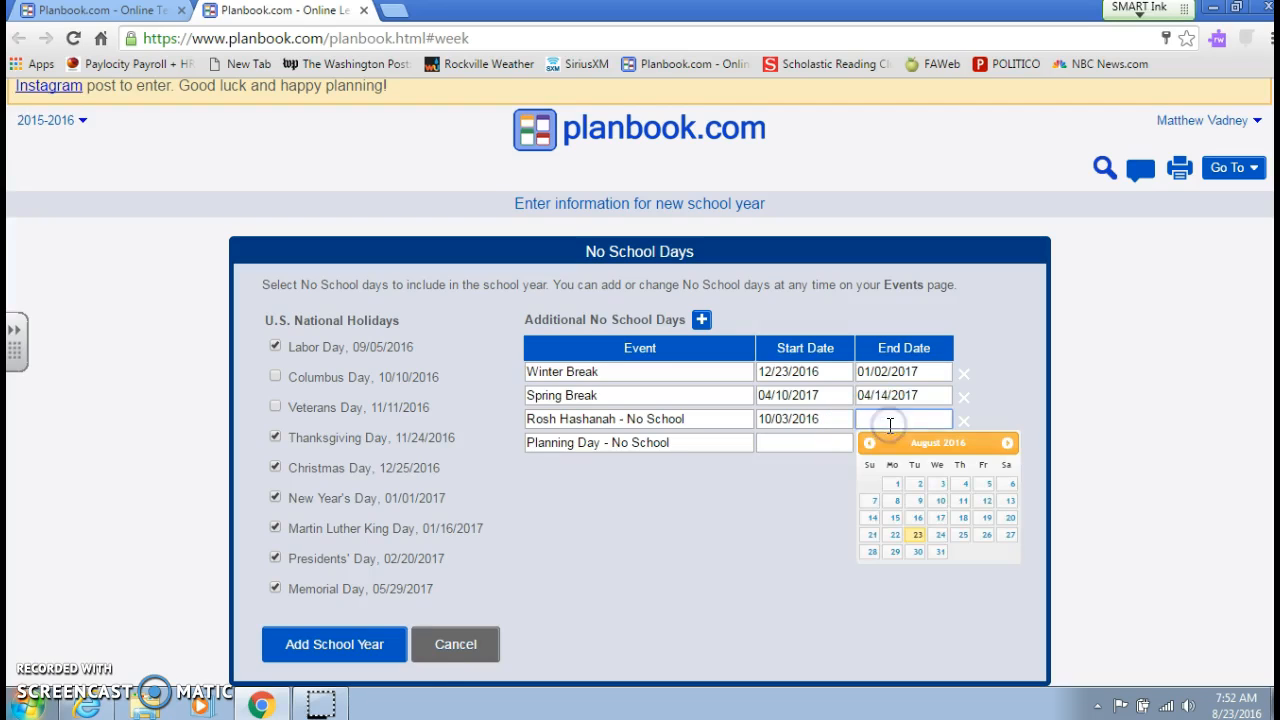
left_click(1007, 442)
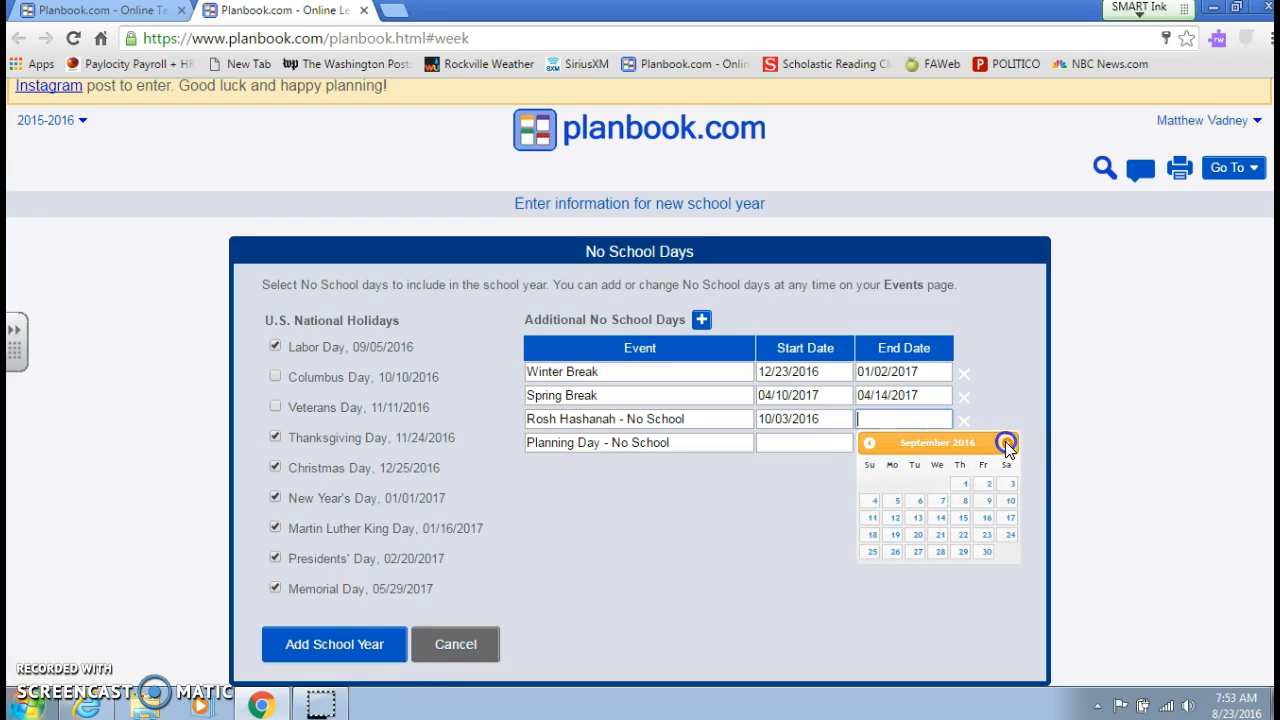
left_click(1007, 442)
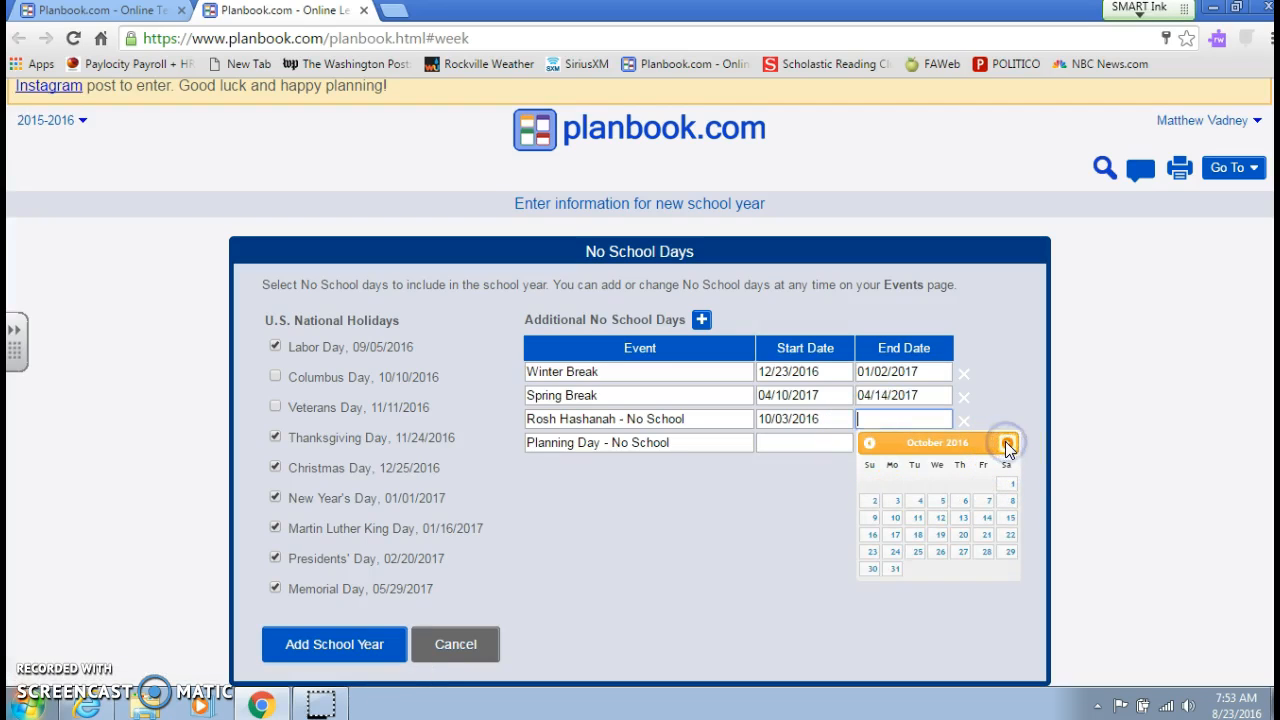
left_click(890, 498)
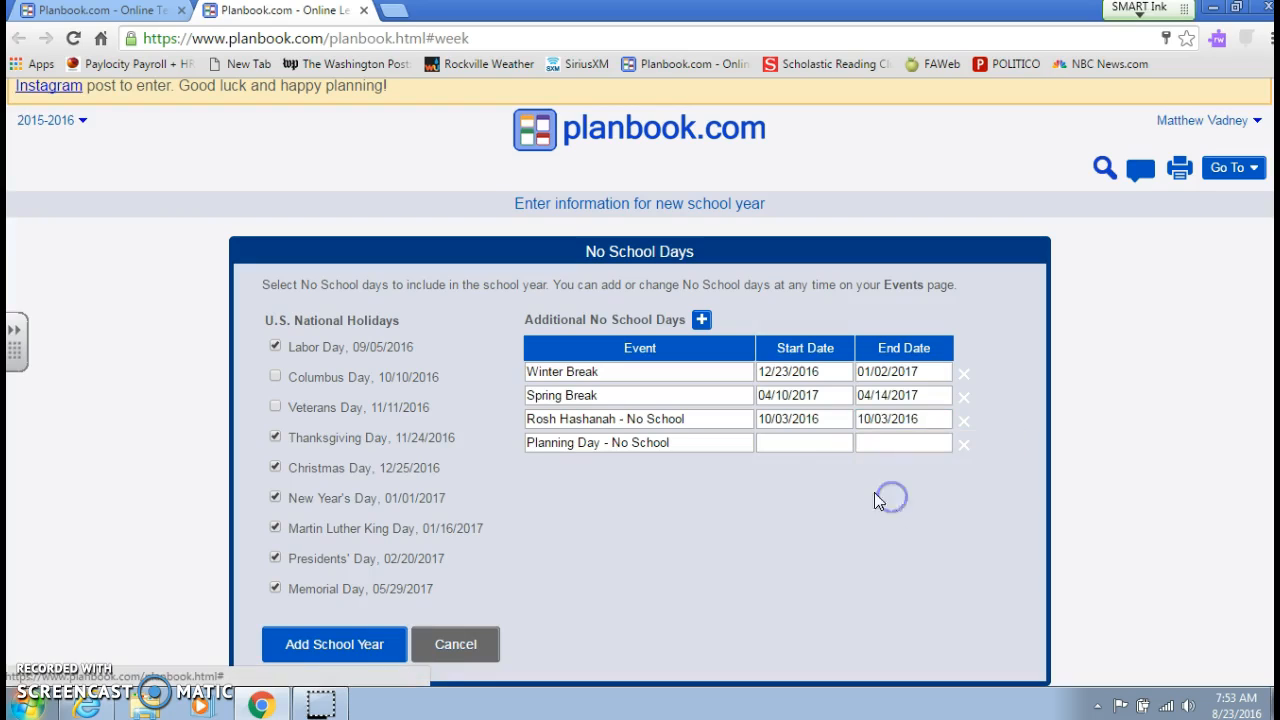
- Rename the remaining Planning Day event as "Yom Kippur - No School"
left_click(808, 443)
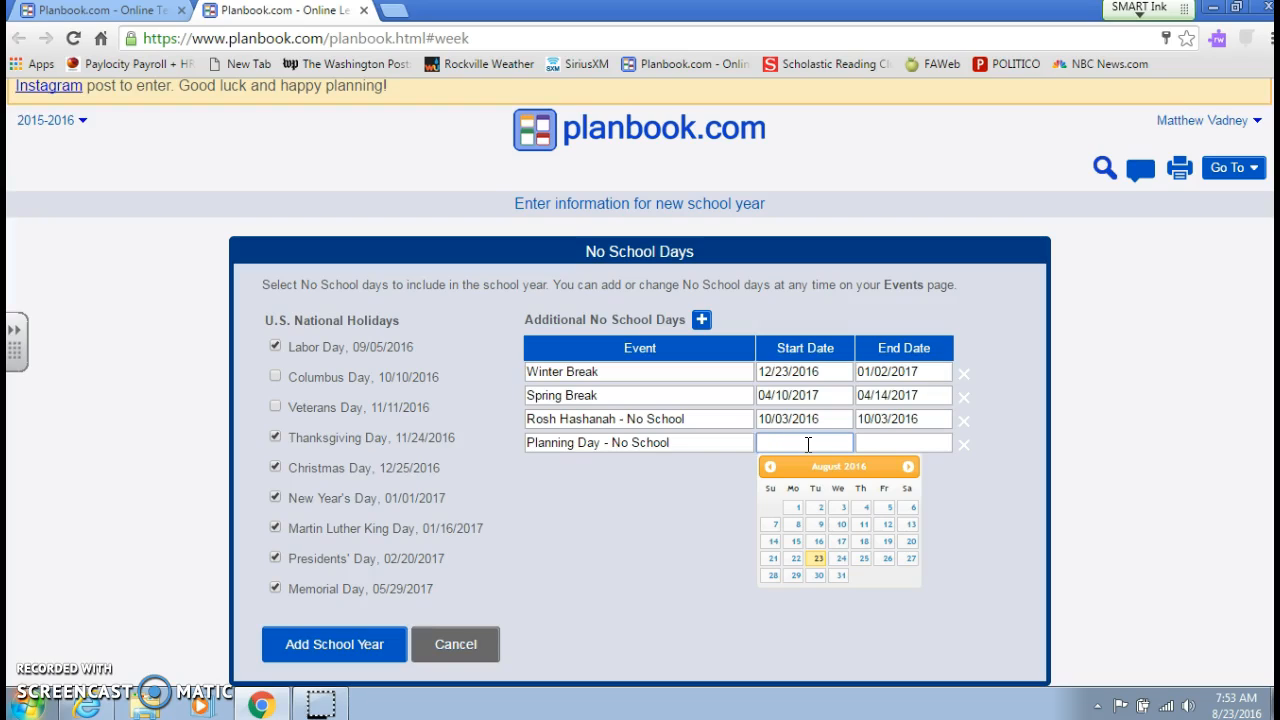
left_click(619, 420)
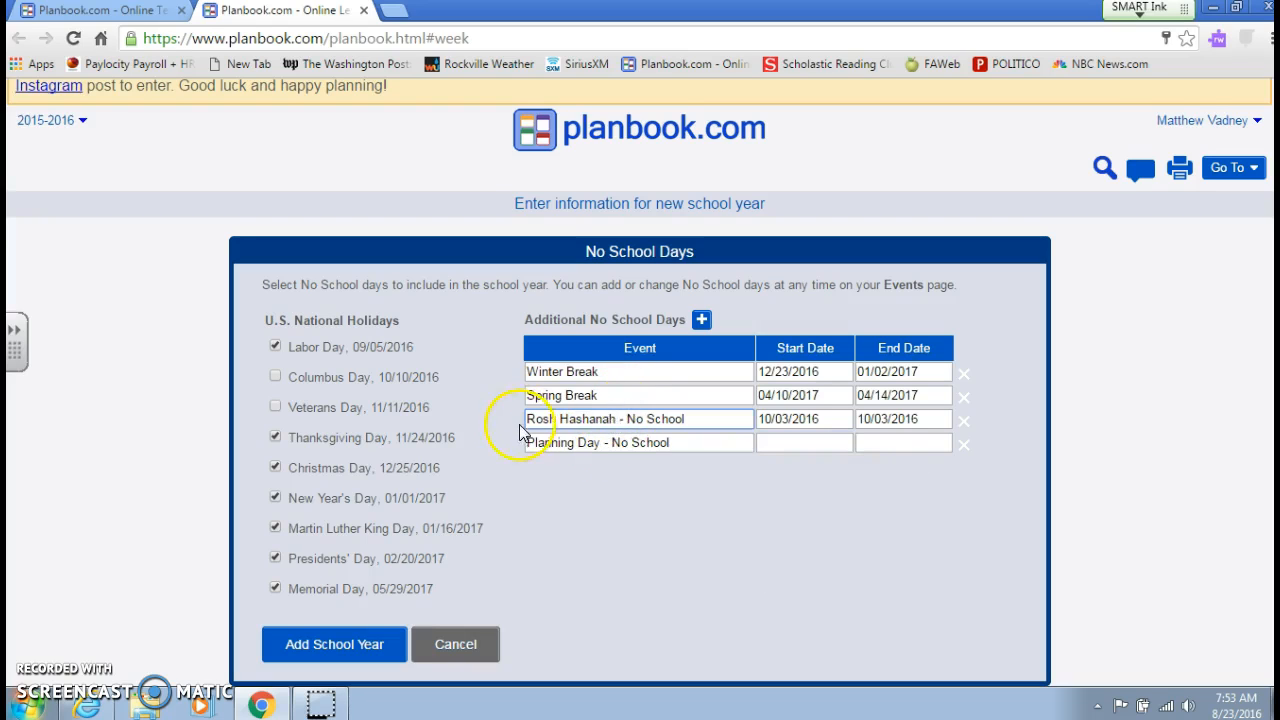
left_click(600, 443)
key("BackSpace")
key("BackSpace")
key("BackSpace")
key("BackSpace")
key("BackSpace")
key("BackSpace")
key("BackSpace")
key("BackSpace")
key("BackSpace")
key("BackSpace")
key("BackSpace")
key("BackSpace")
key("BackSpace")
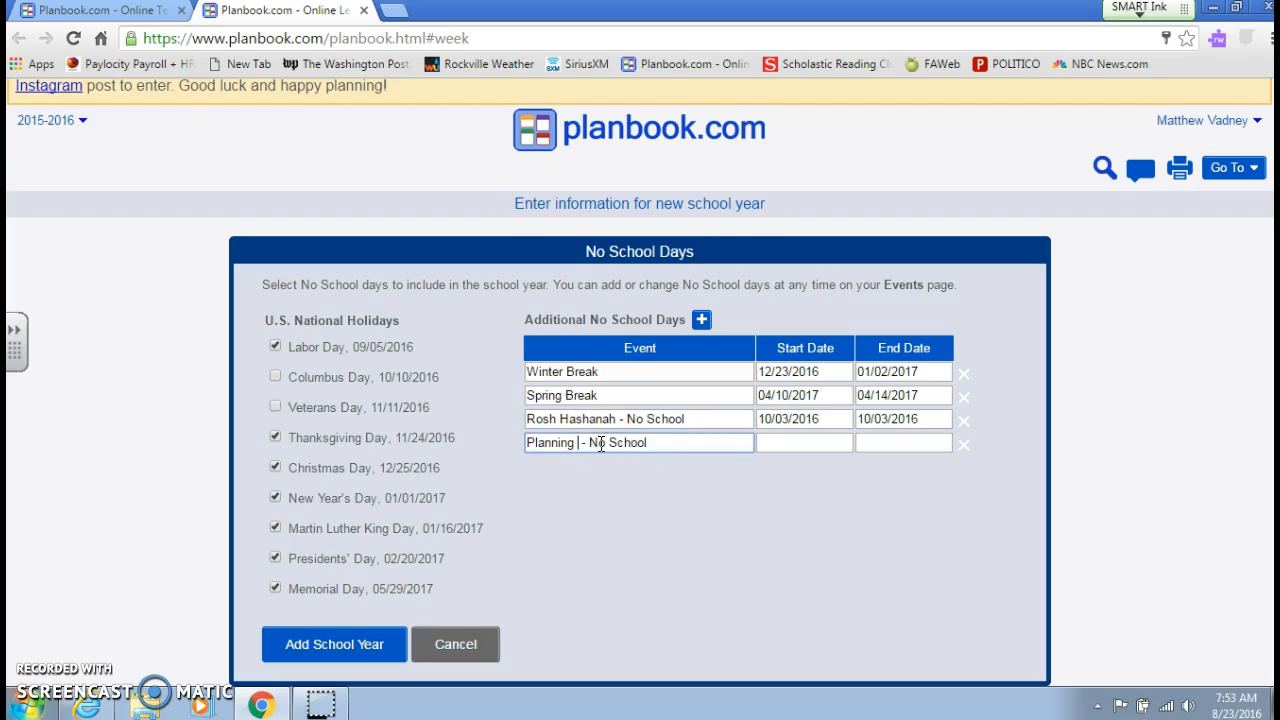
type("Yom Kipp")
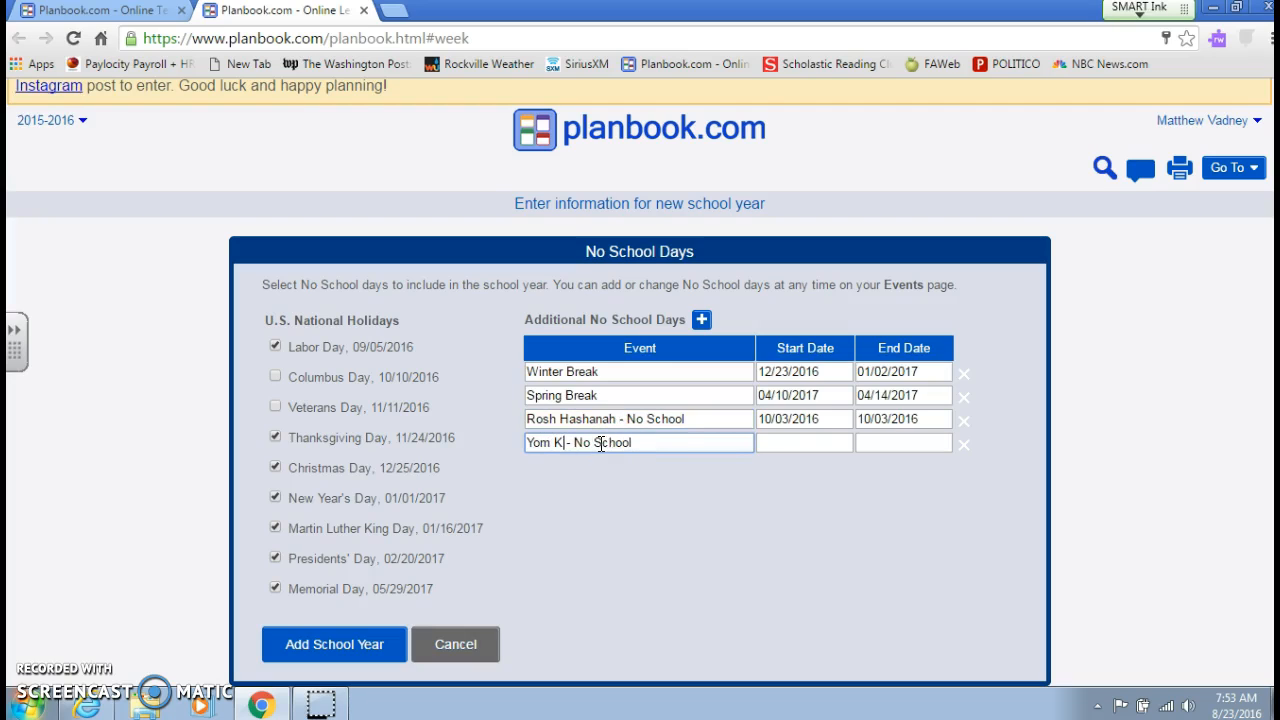
type("ur")
- Set the Yom Kippur start date to 10/12/2016
left_click(815, 443)
left_click(908, 467)
left_click(908, 467)
left_click(908, 467)
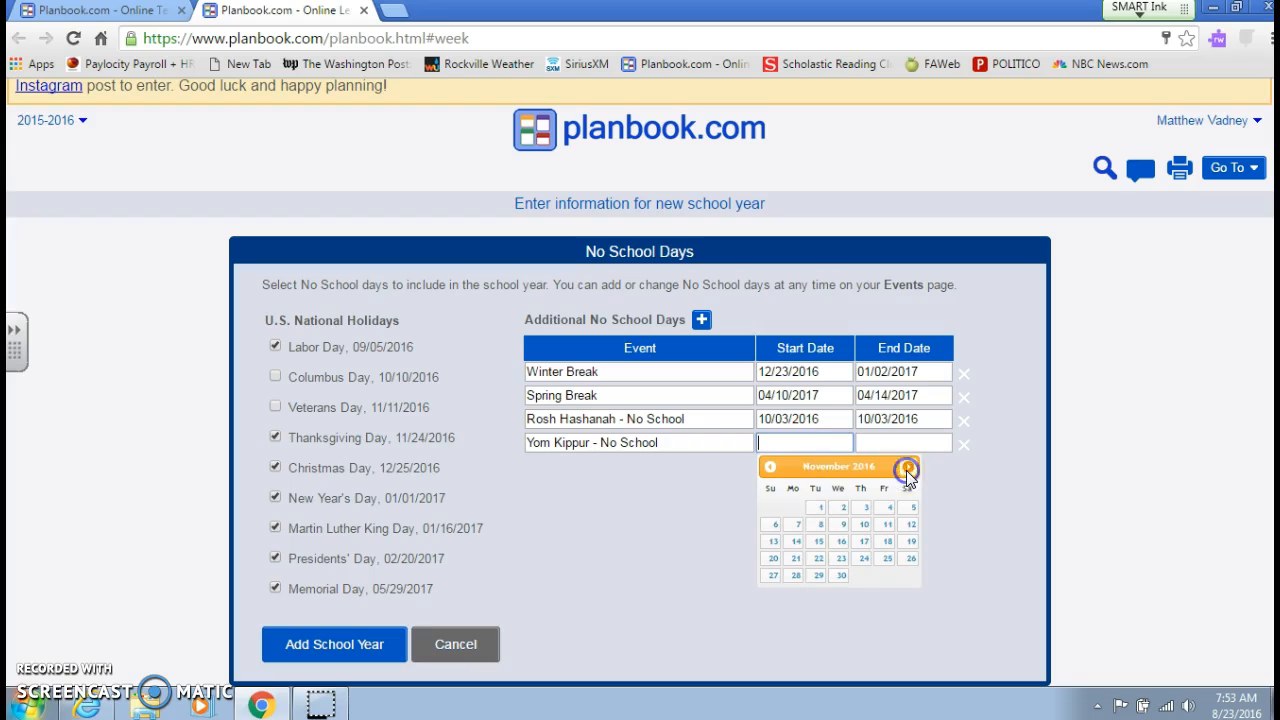
left_click(770, 467)
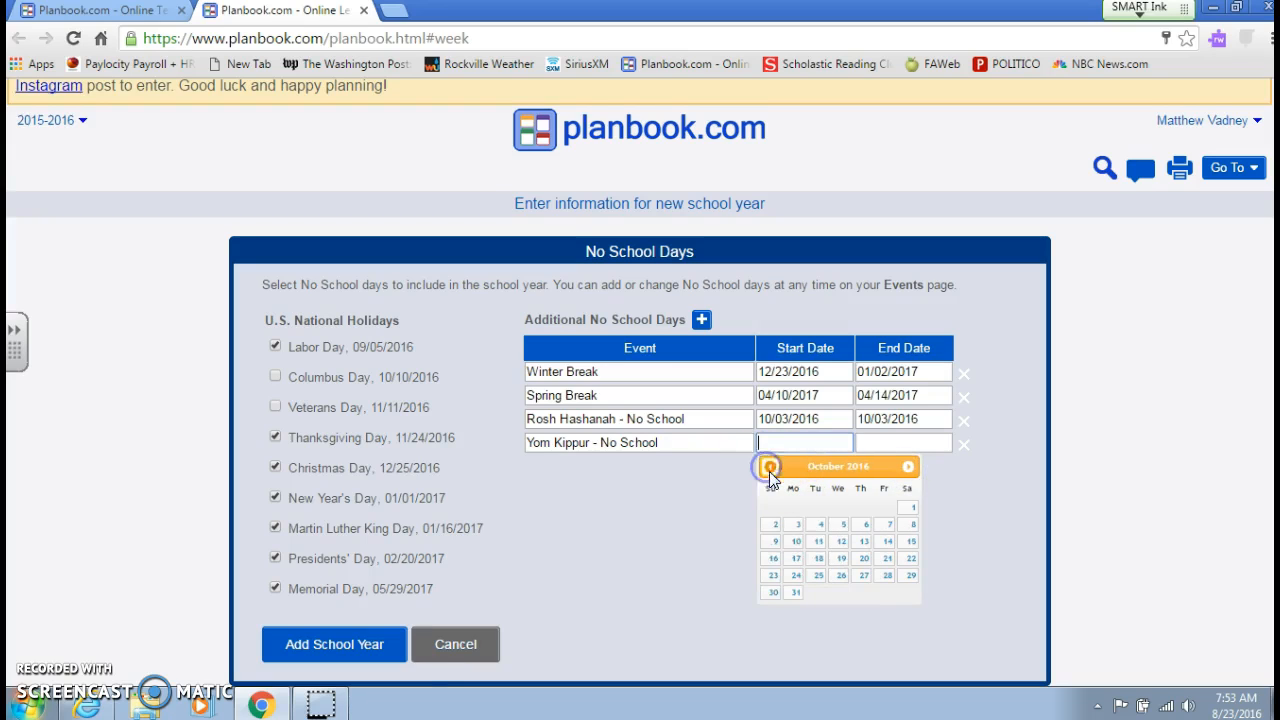
left_click(838, 541)
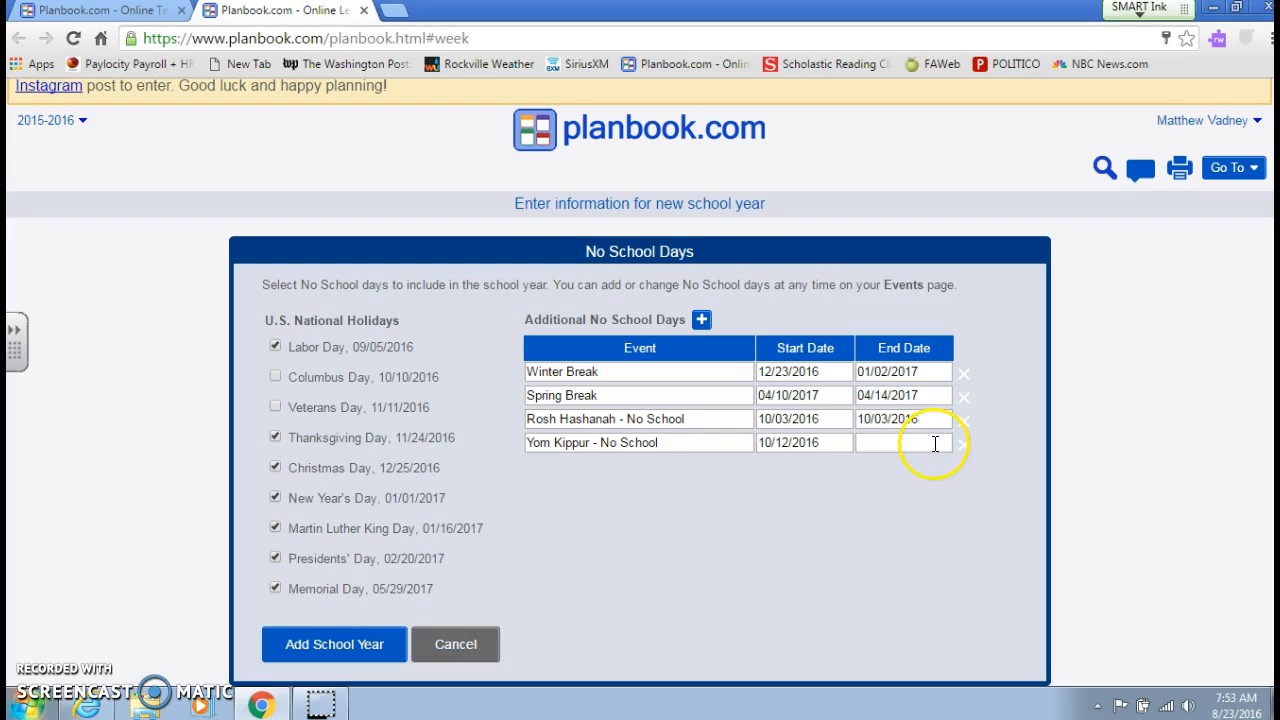
- Set the Yom Kippur end date to 10/12/2016 and add the new school year
left_click(934, 442)
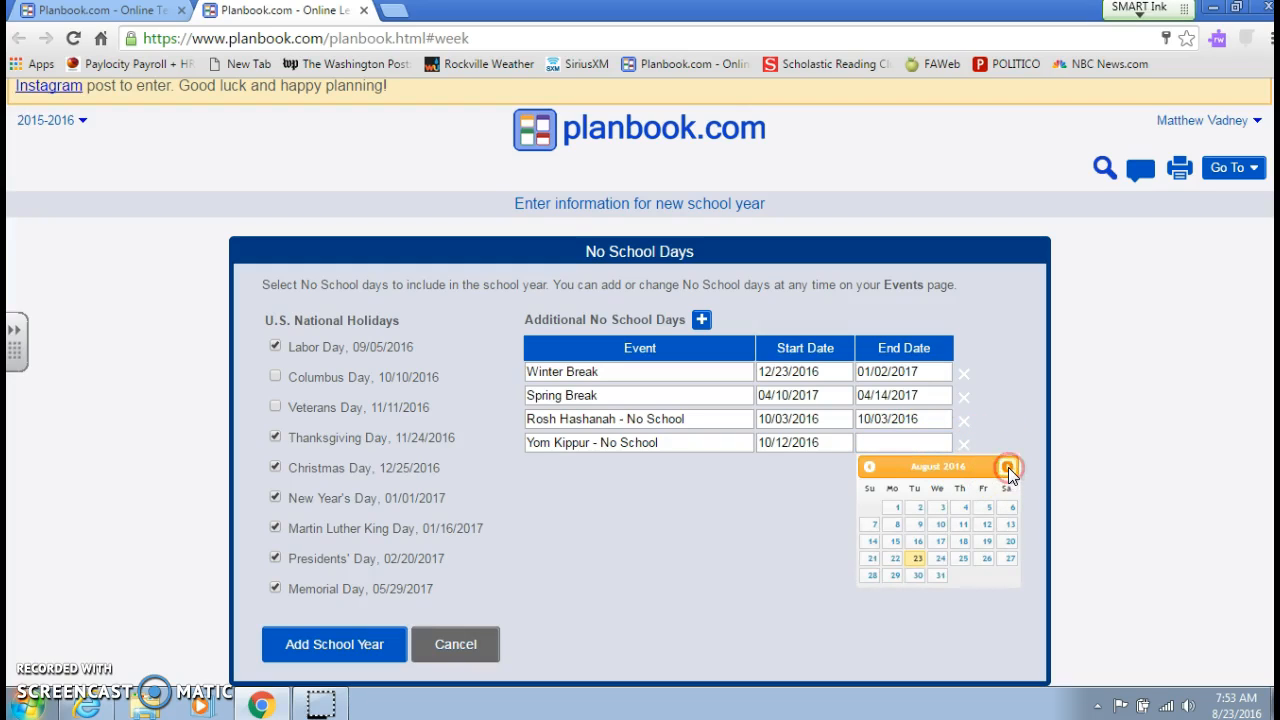
left_click(1008, 467)
left_click(1008, 467)
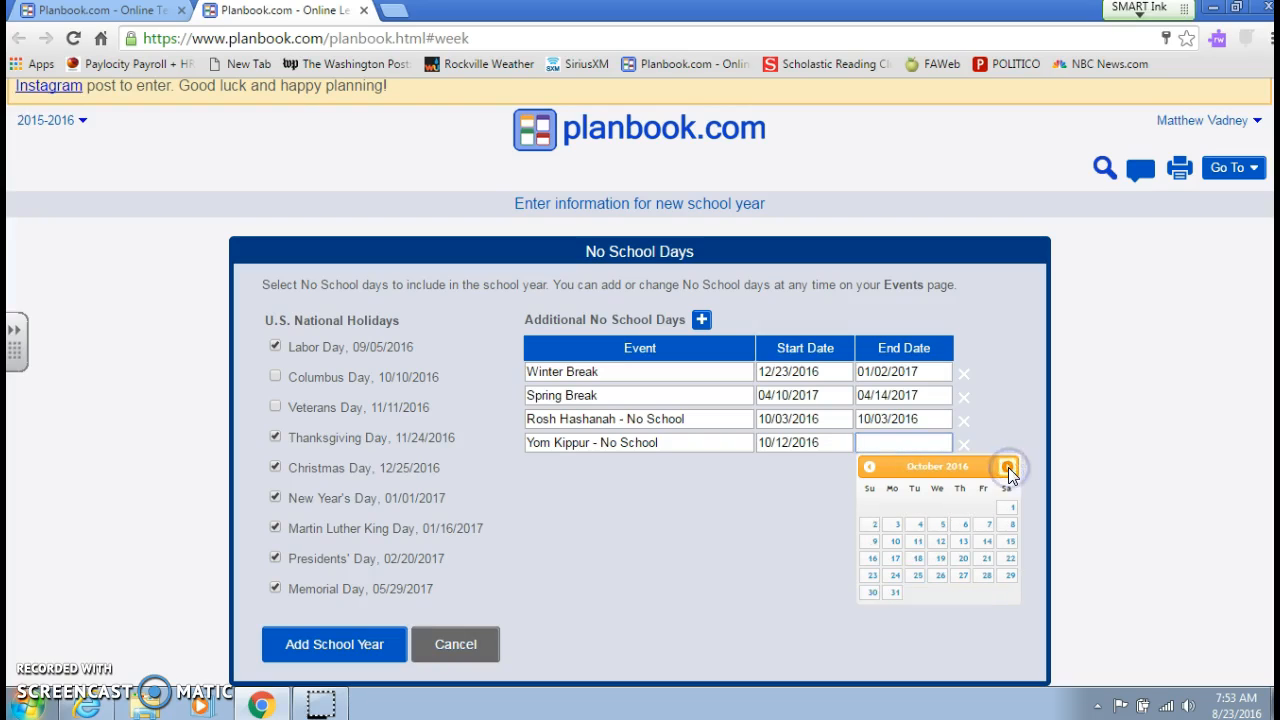
left_click(1008, 467)
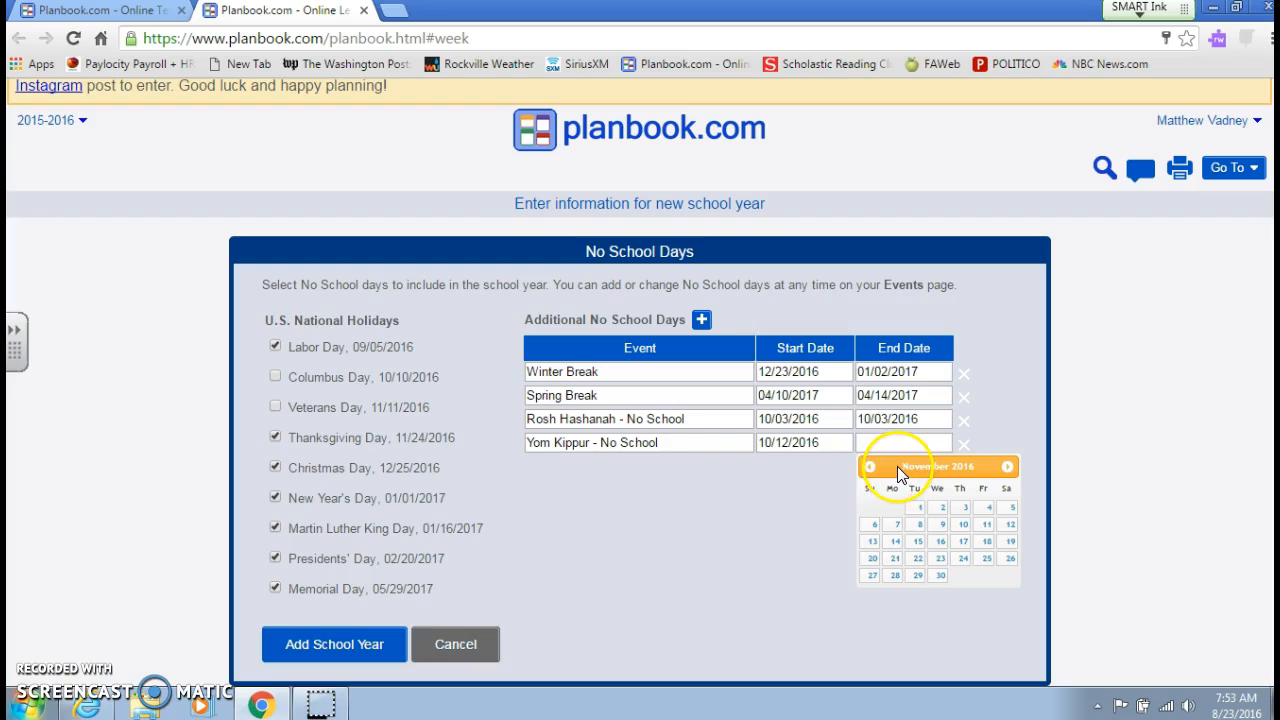
left_click(867, 467)
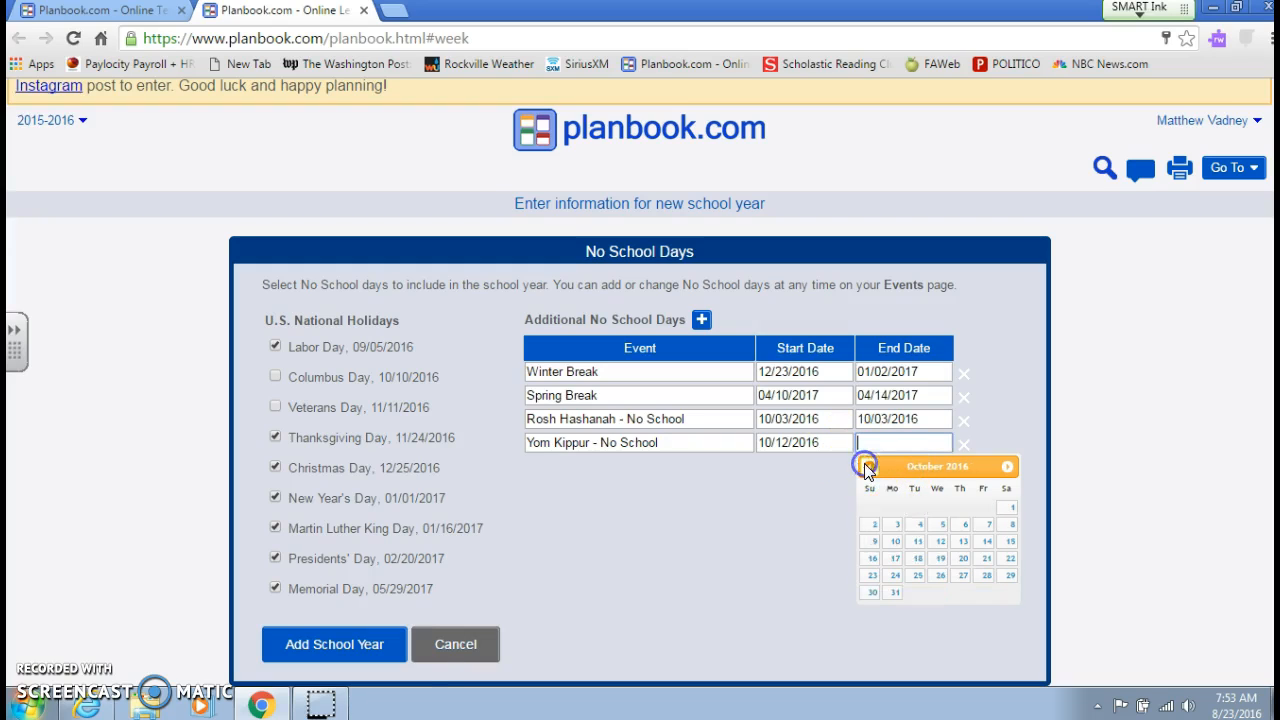
left_click(934, 546)
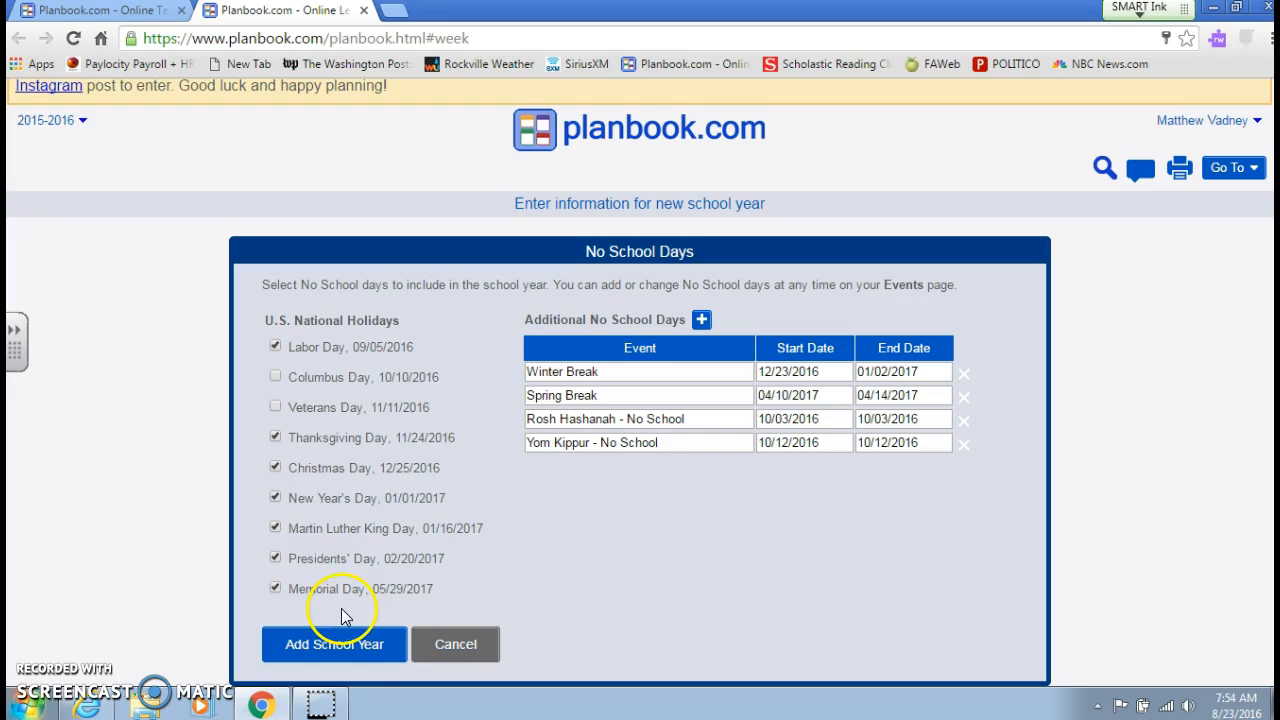
left_click(339, 650)
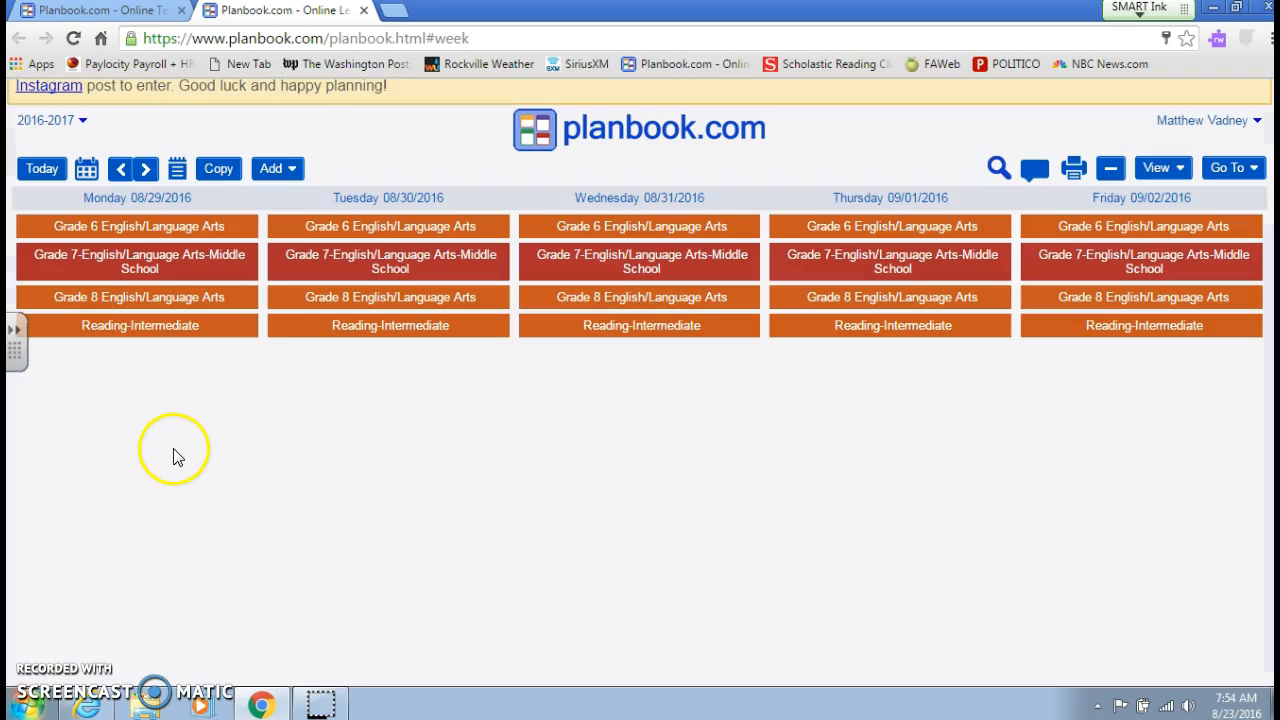
- Open the Monday 08/29/2016 Grade 6 English/Language Arts lesson and examine its Lesson, Homework, Notes, My List and Standards sections
left_click(191, 224)
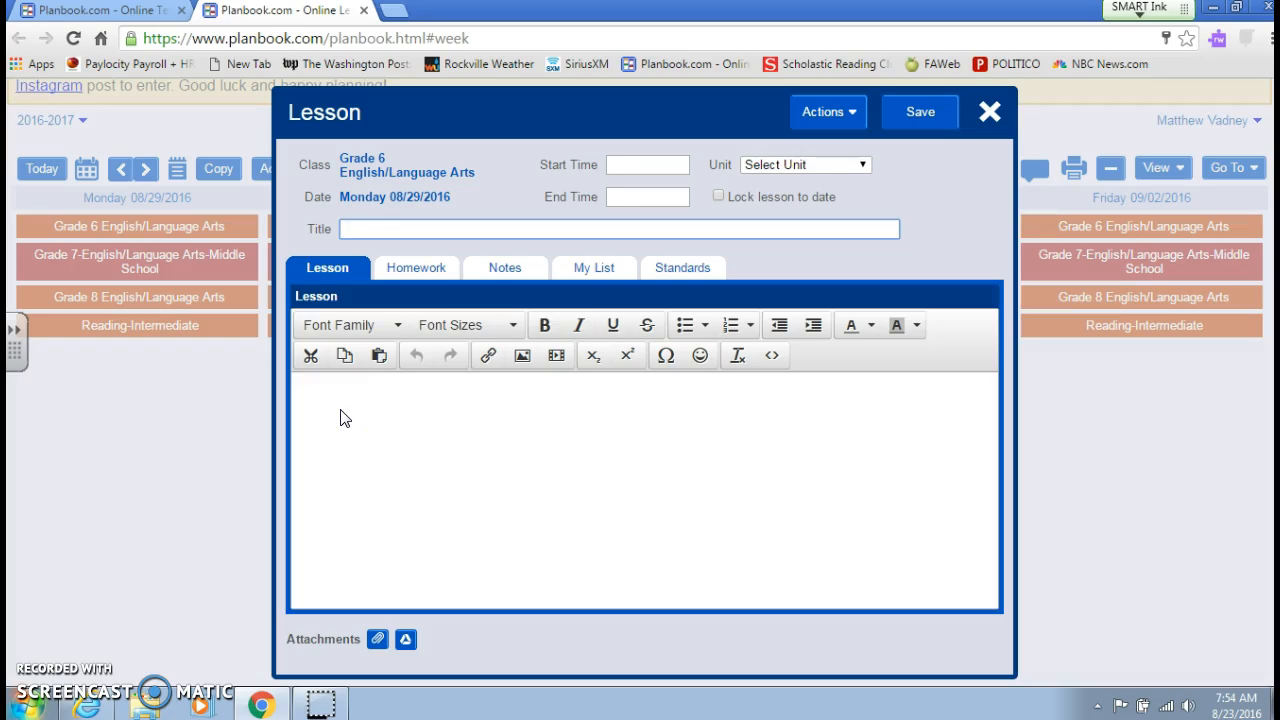
left_click(319, 518)
left_click(413, 278)
left_click(356, 444)
left_click(505, 268)
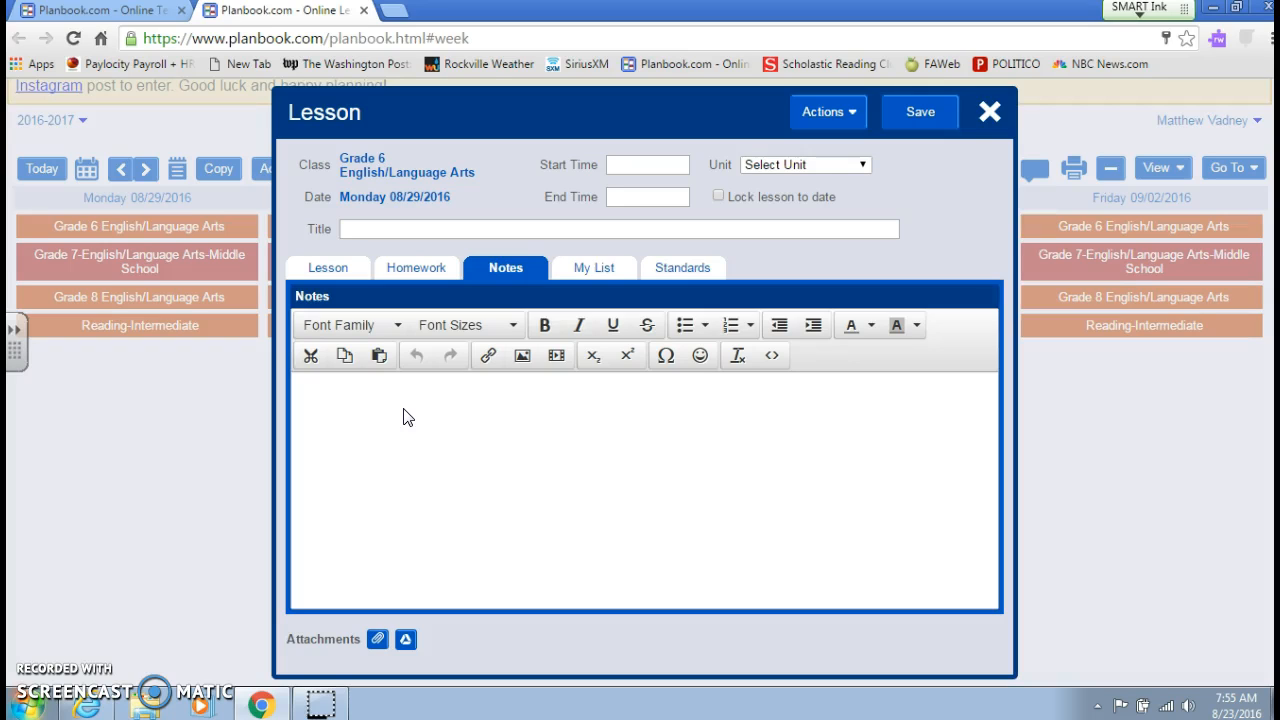
scroll(582, 280, "up", 1)
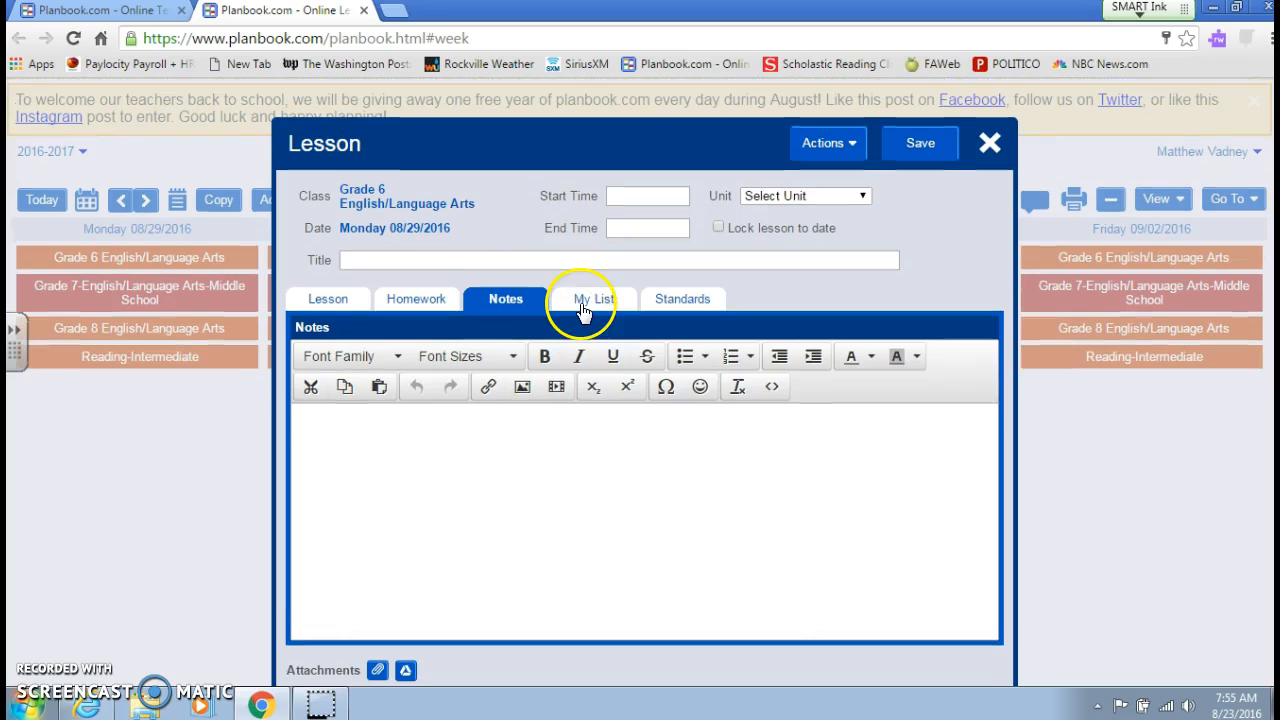
left_click(584, 305)
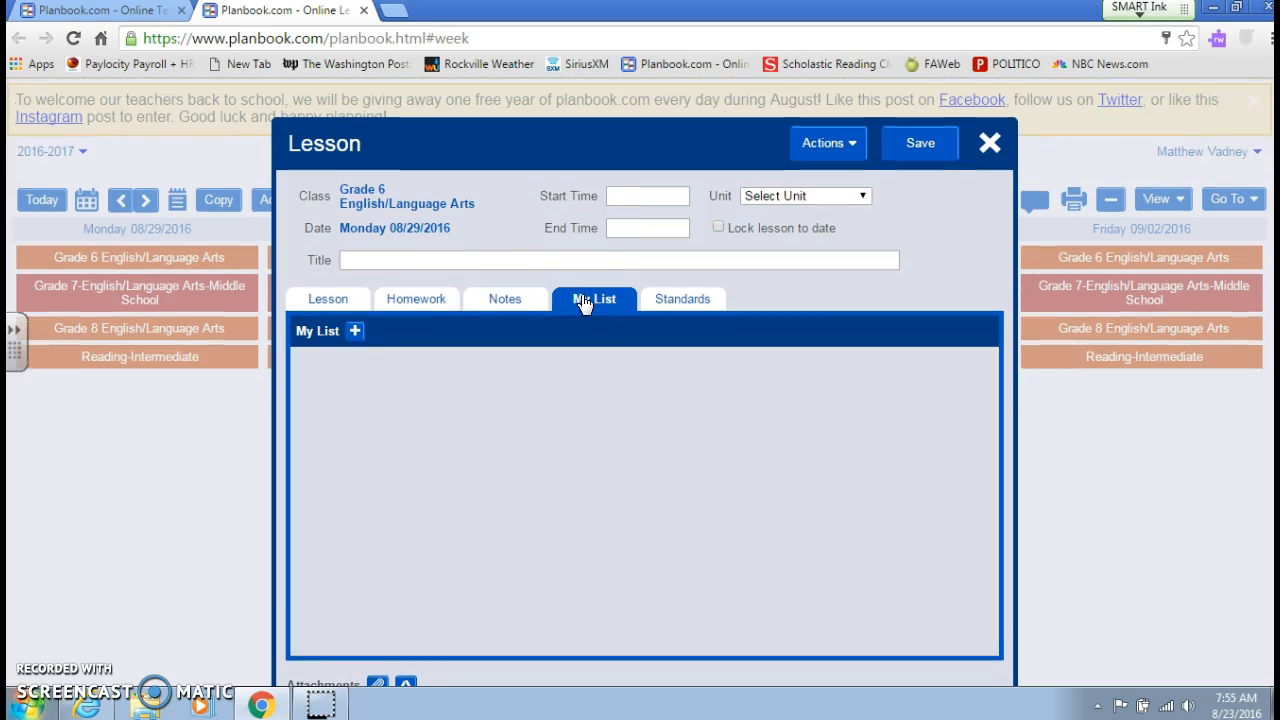
left_click(655, 304)
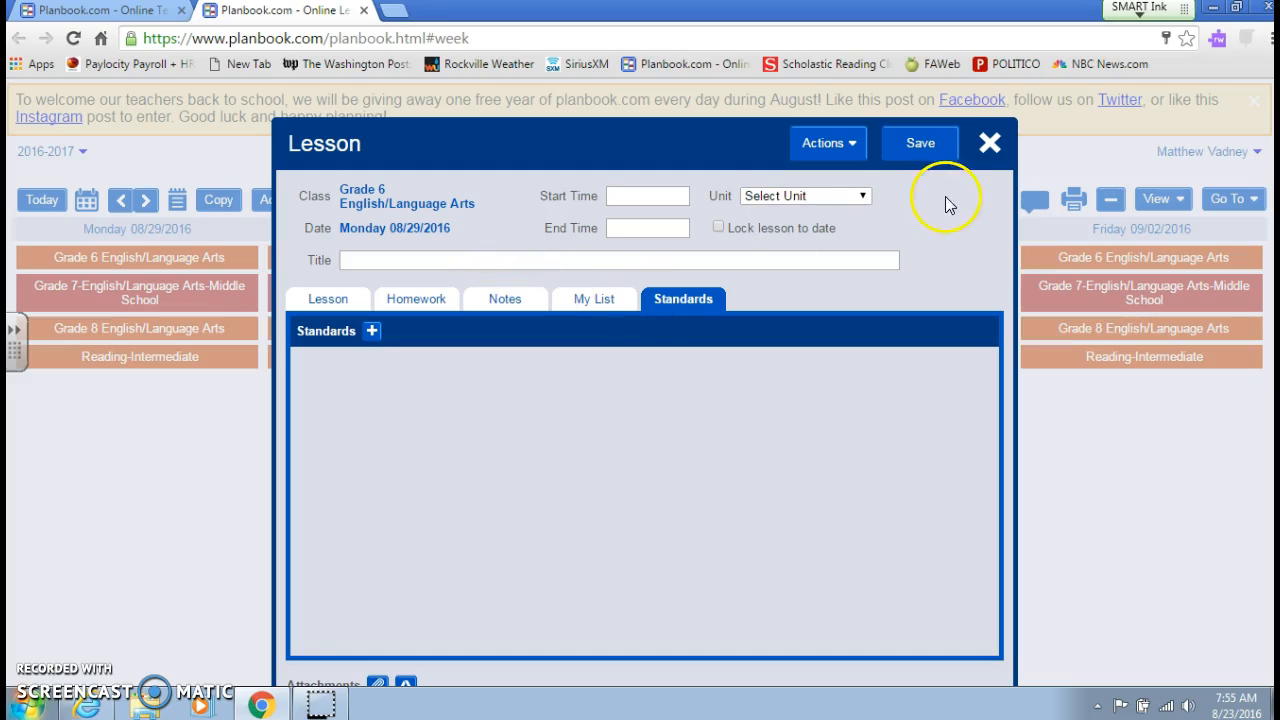
- Review the actions available for the lesson, from moving, copying and bumping to extending, deleting and marking a No Class Day
left_click(860, 150)
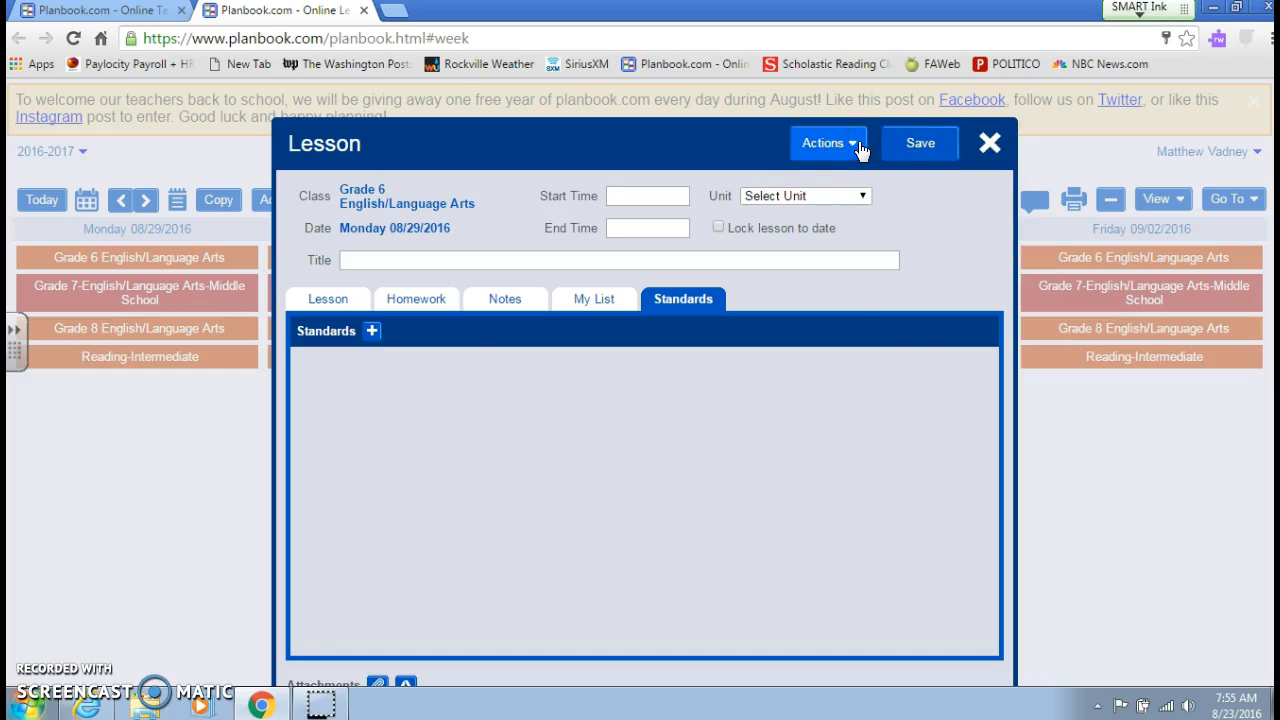
left_click(855, 146)
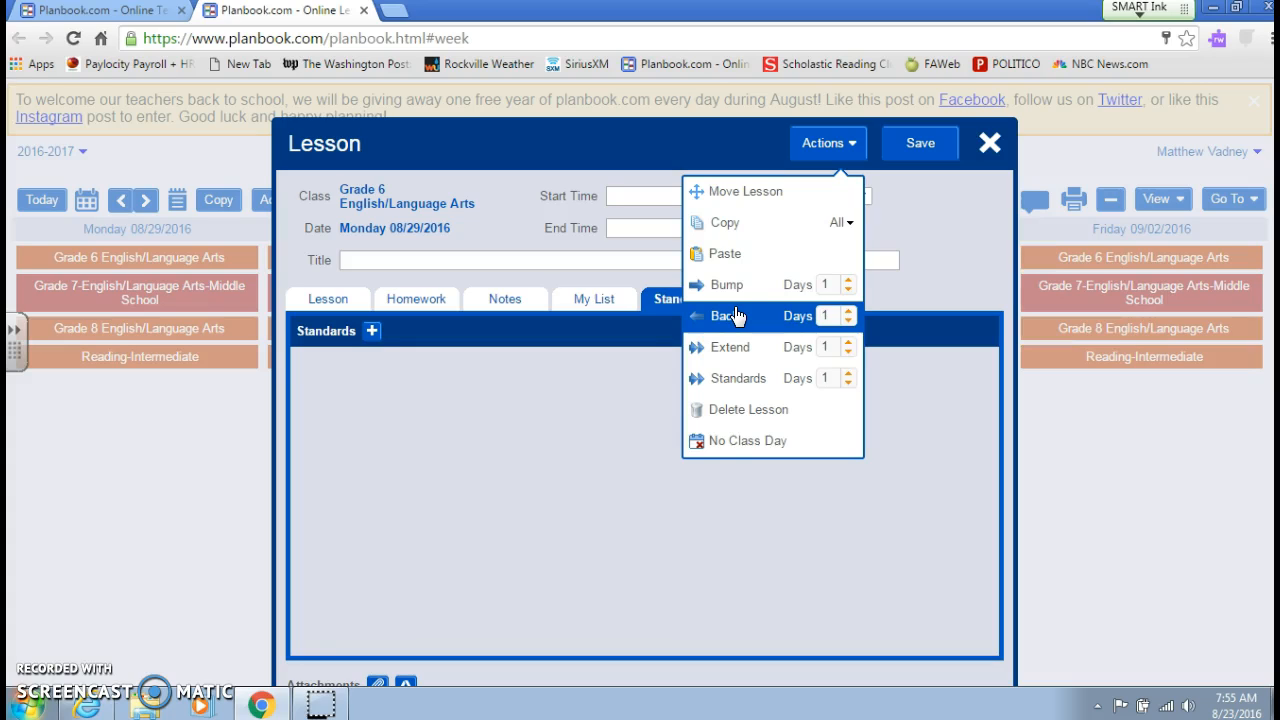
left_click(734, 346)
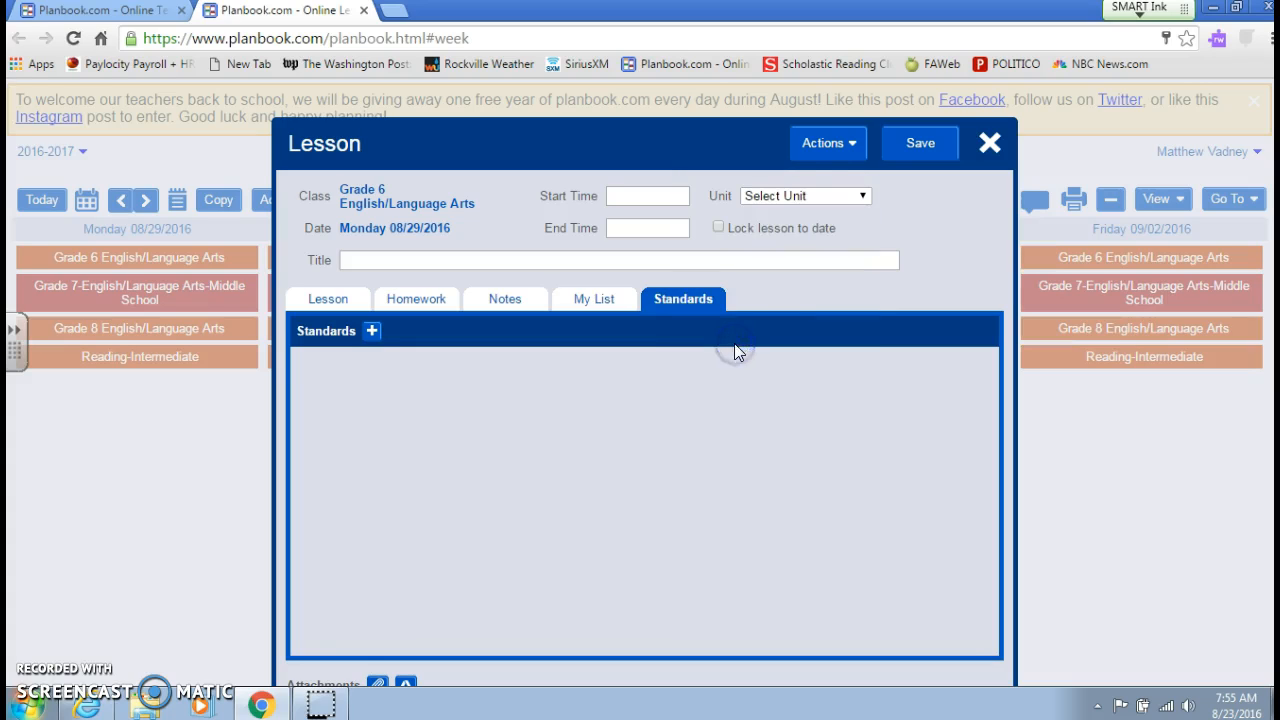
left_click(842, 150)
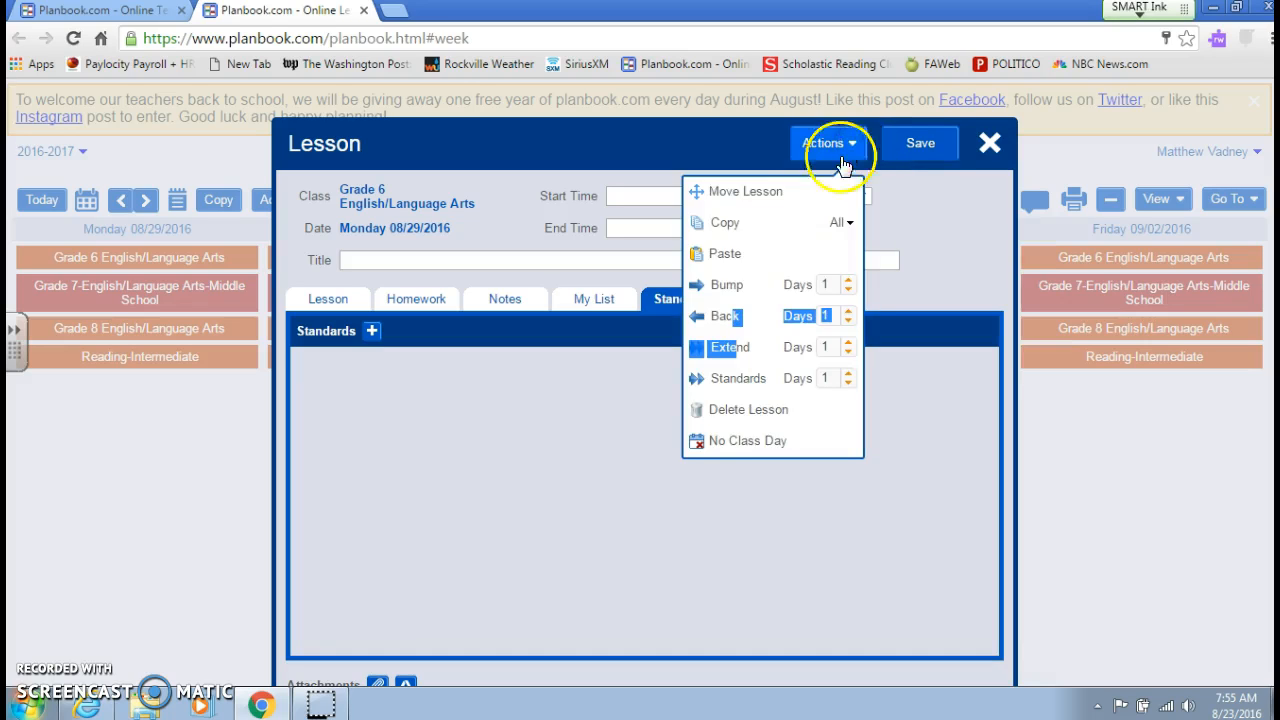
left_click(787, 226)
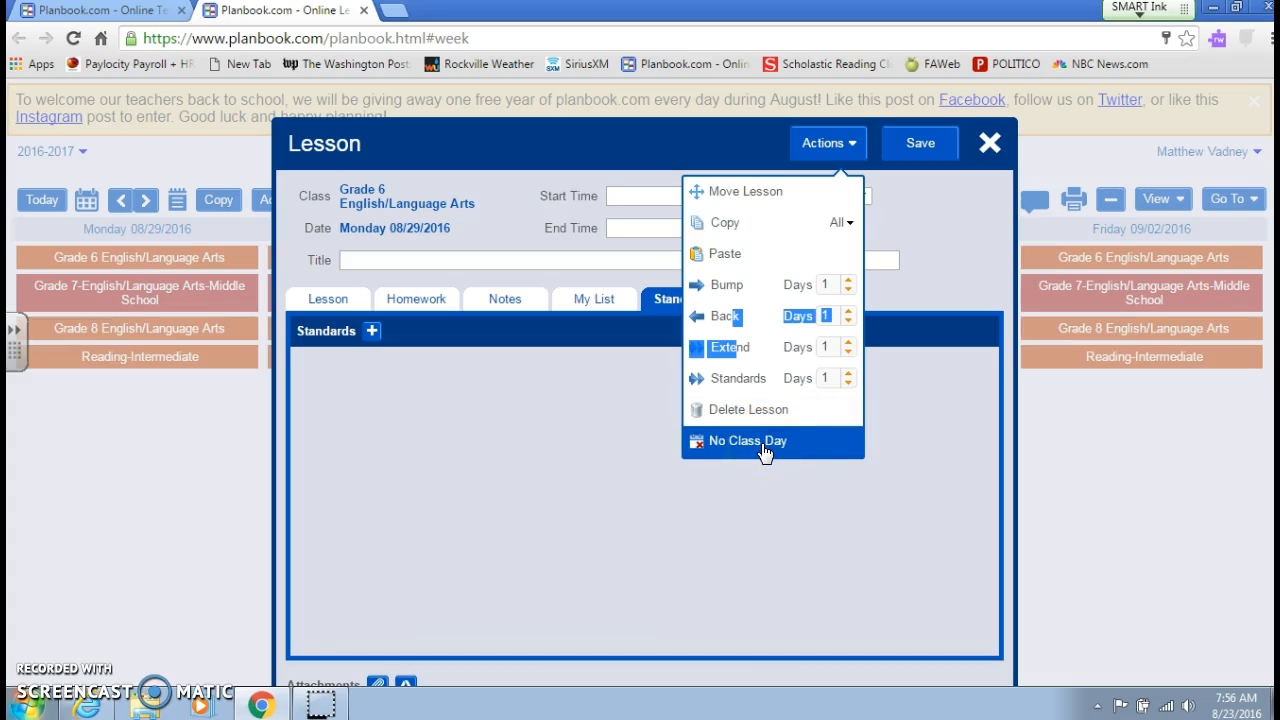
left_click(923, 209)
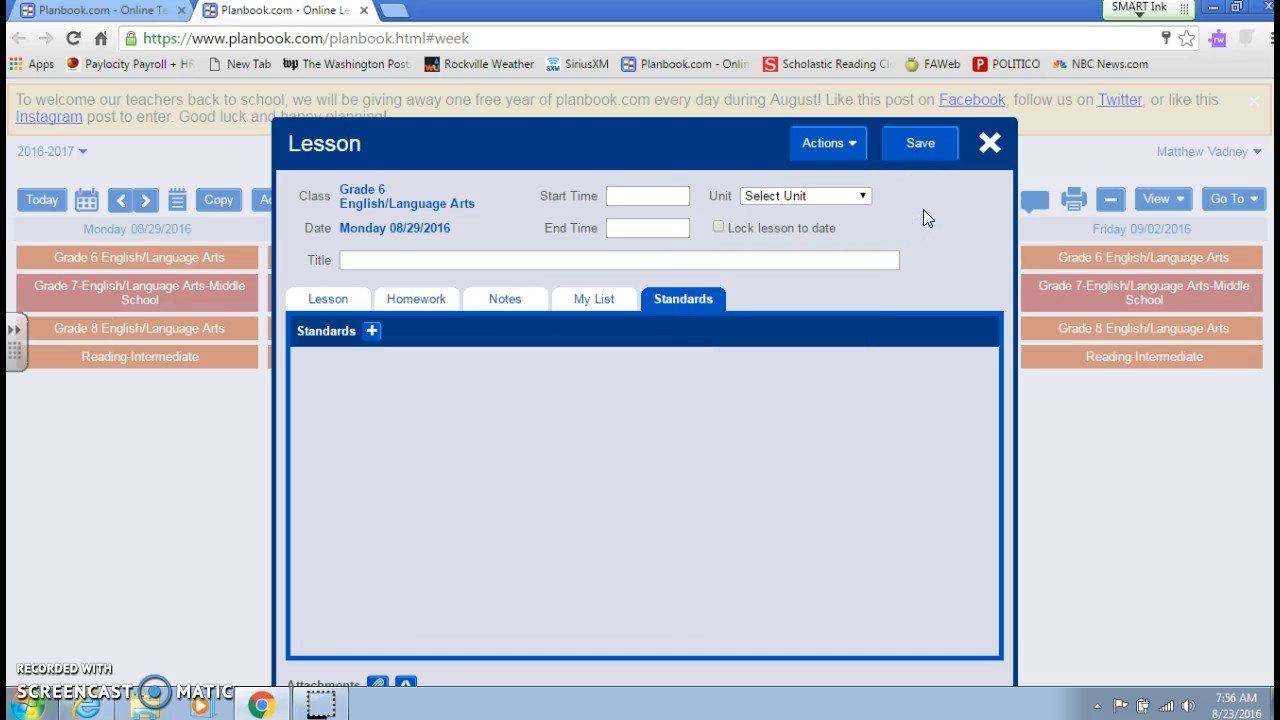
- Check the unit choices for the Grade 6 lesson and close it without selecting a unit
left_click(864, 197)
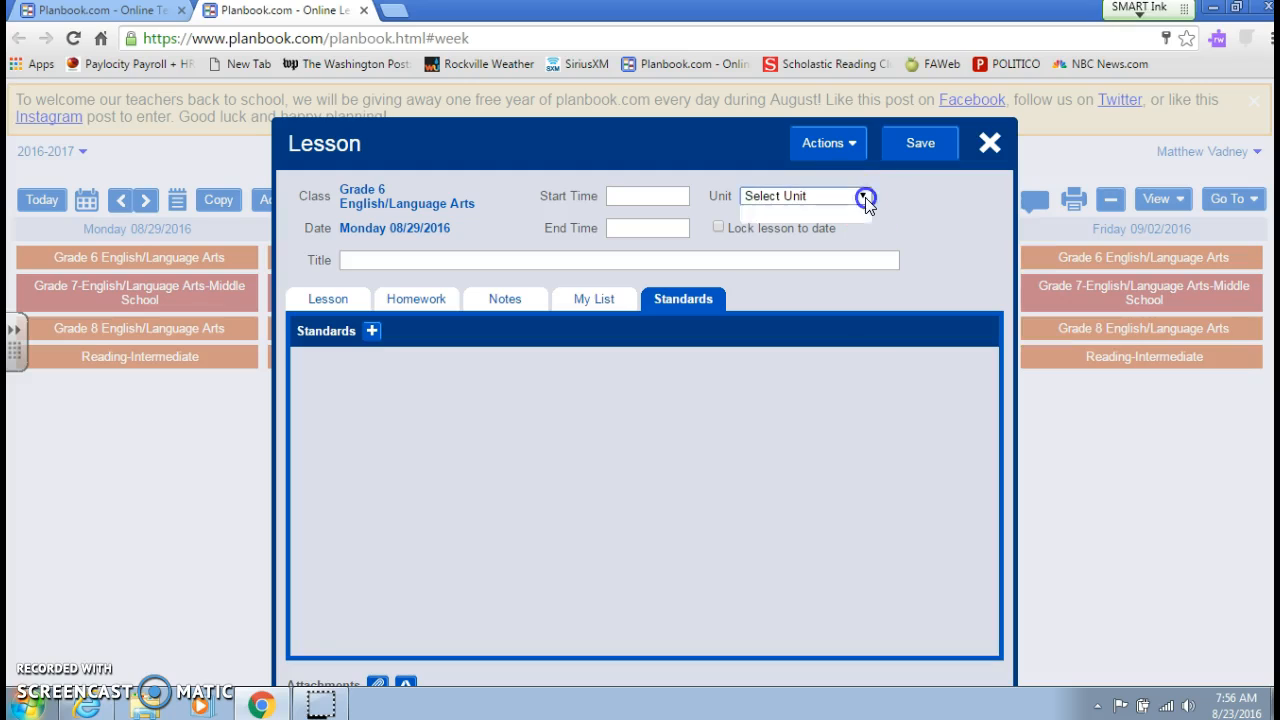
left_click(865, 196)
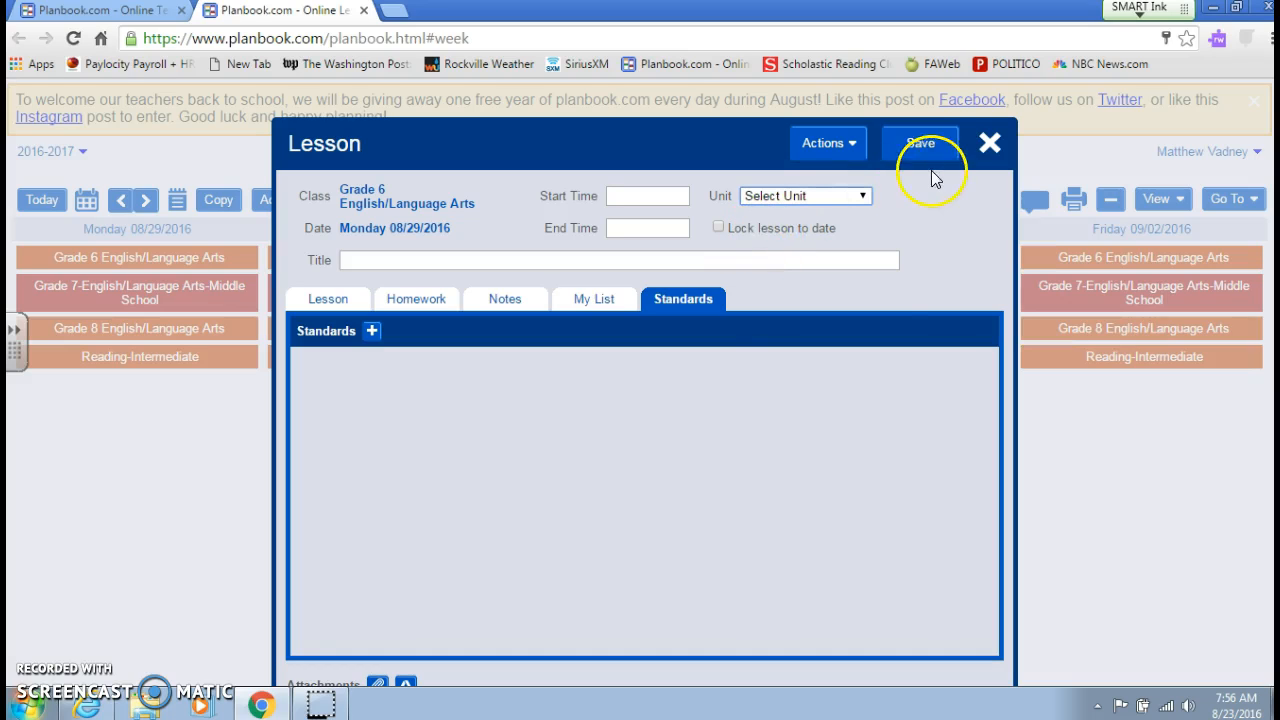
left_click(988, 145)
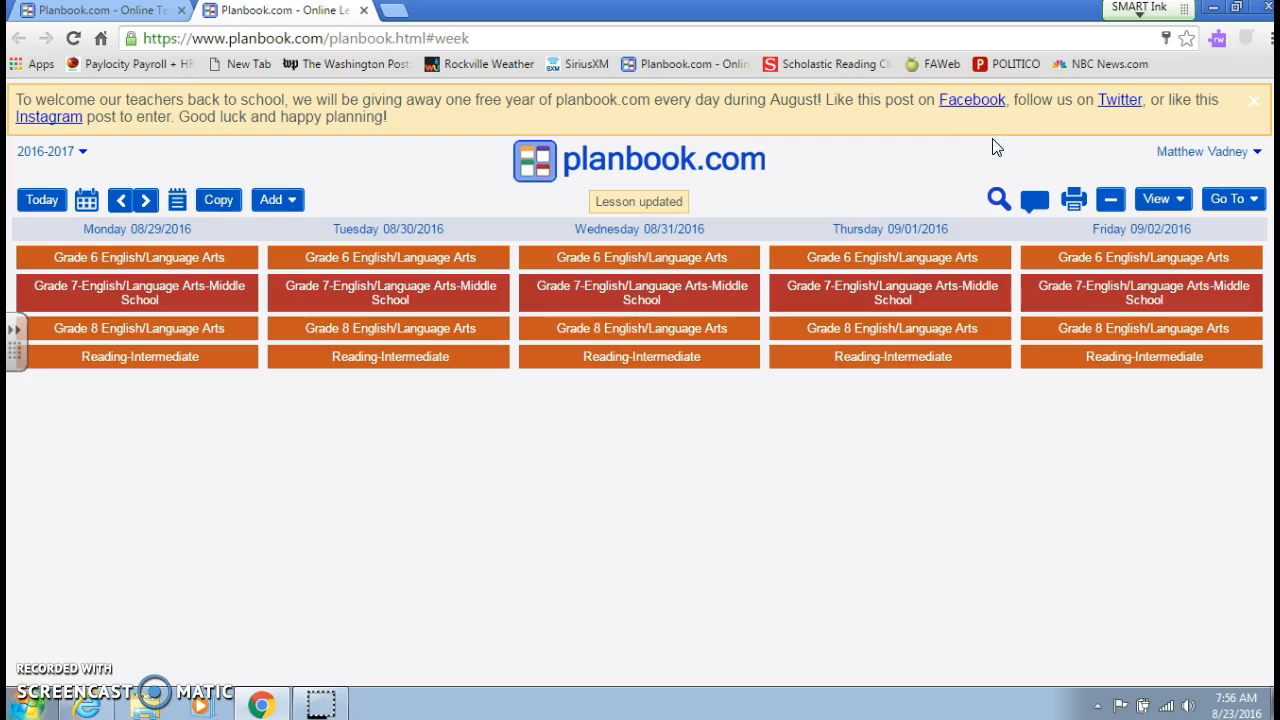